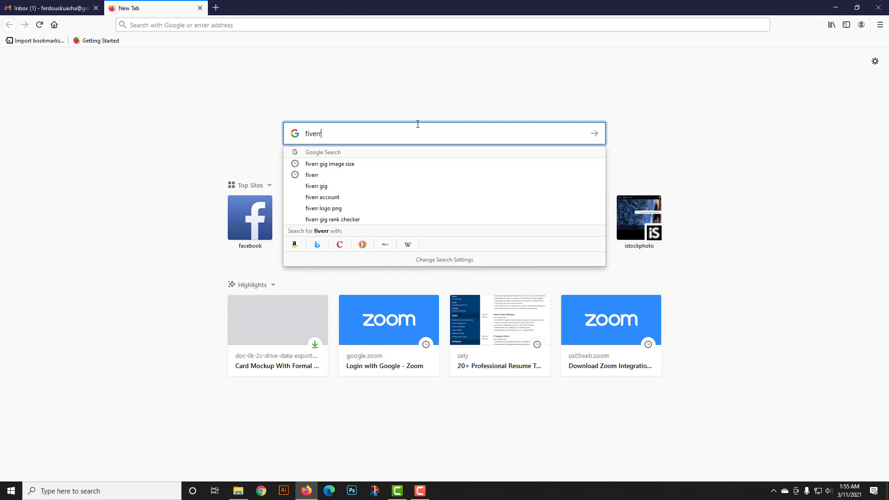
# Step: Search Google for 'fiverr' and open the official Fiverr.com site from the results
pyautogui.press('Return')
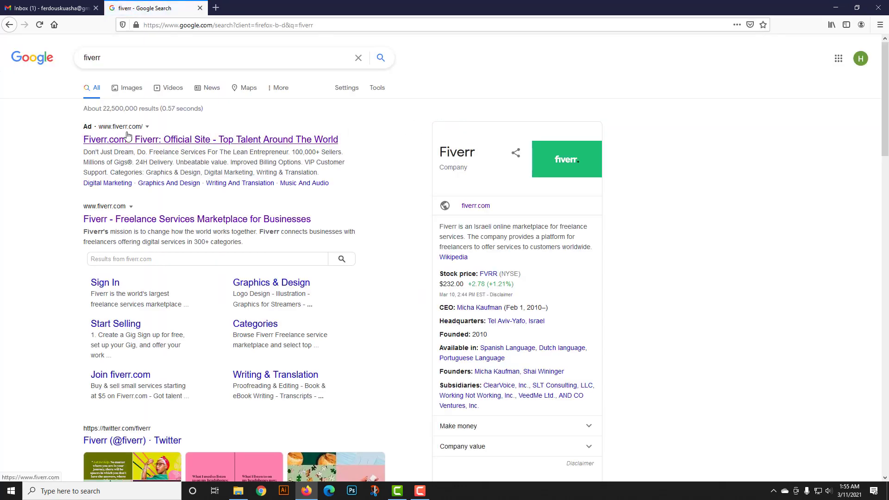
pyautogui.click(116, 139)
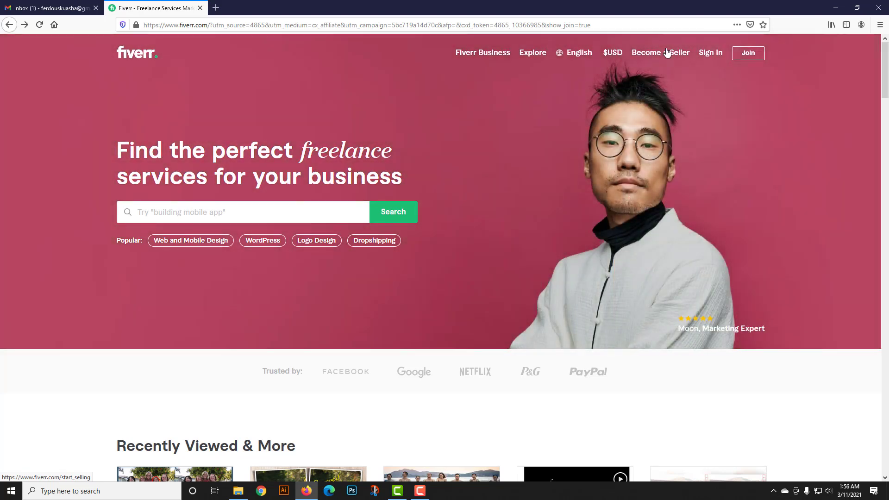
# Step: Open Fiverr's Become a Seller page from the header
pyautogui.click(667, 52)
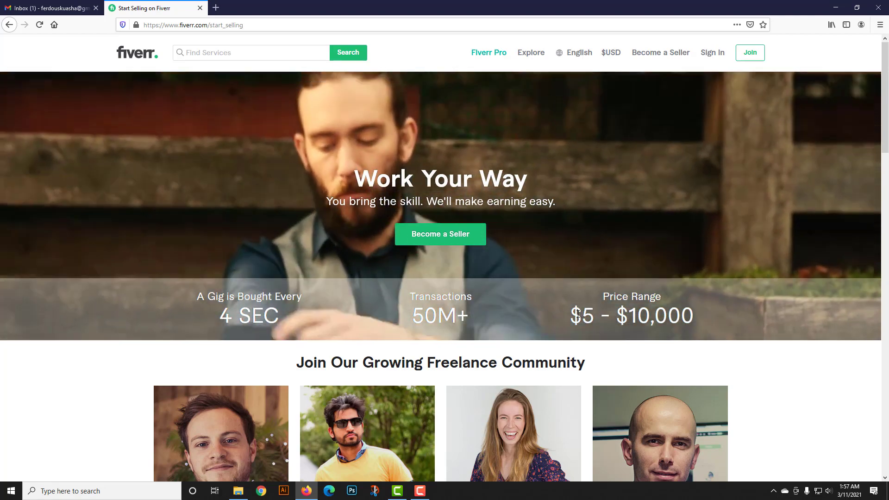
# Step: Open the Learn from Fiverr course from the Start Selling page in a background tab
pyautogui.scroll(-1, 577, 314)
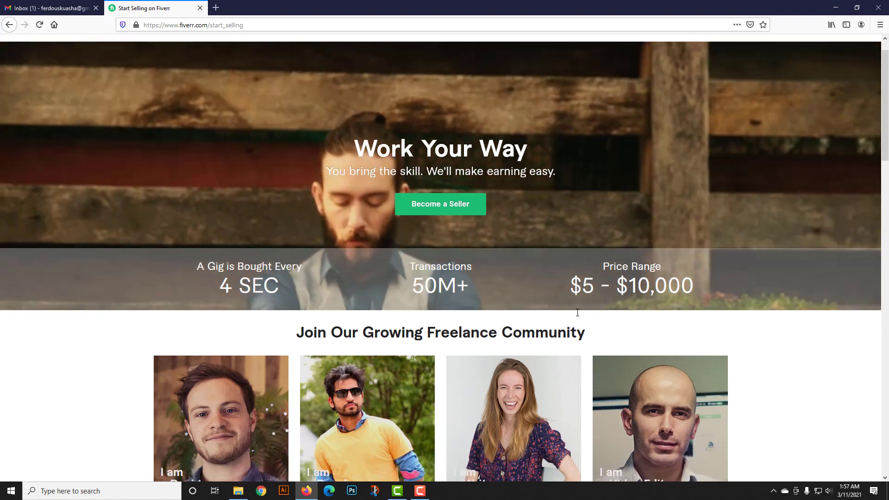
pyautogui.scroll(-4, 578, 314)
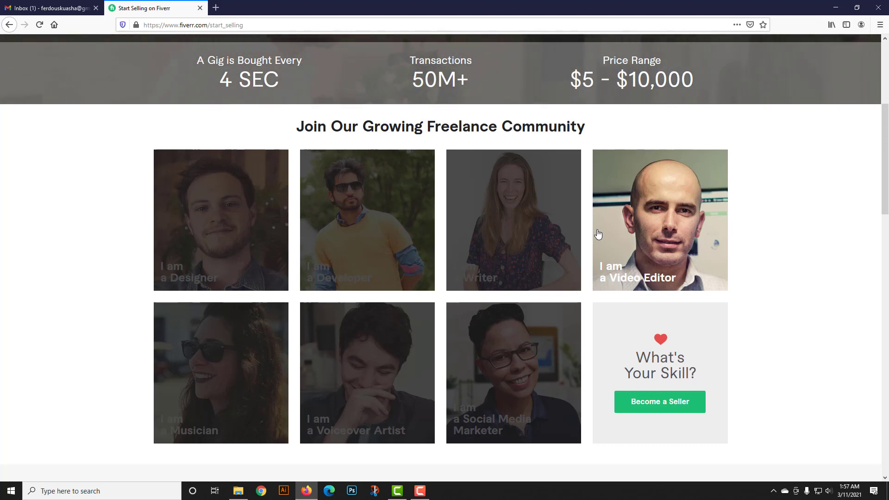
pyautogui.scroll(-3, 630, 266)
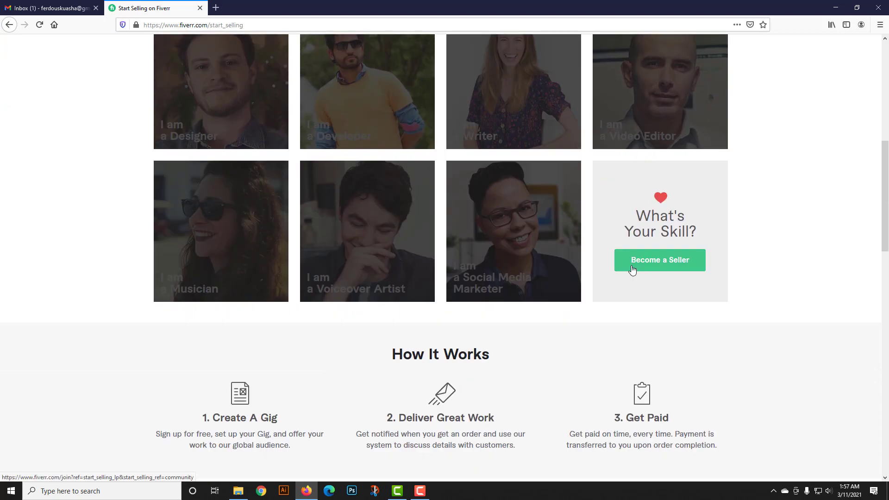
pyautogui.scroll(-1, 632, 270)
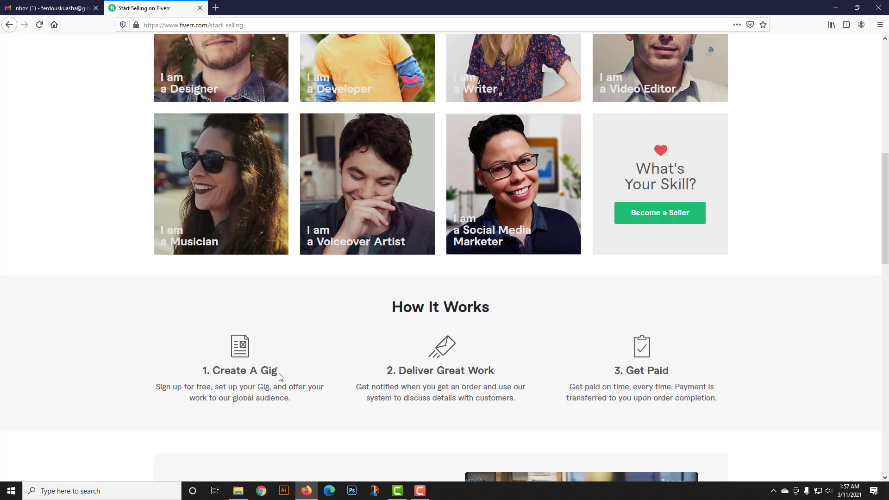
pyautogui.moveTo(278, 373); pyautogui.dragTo(213, 371)
pyautogui.click(370, 349)
pyautogui.scroll(-5, 647, 371)
pyautogui.middleClick(575, 292)
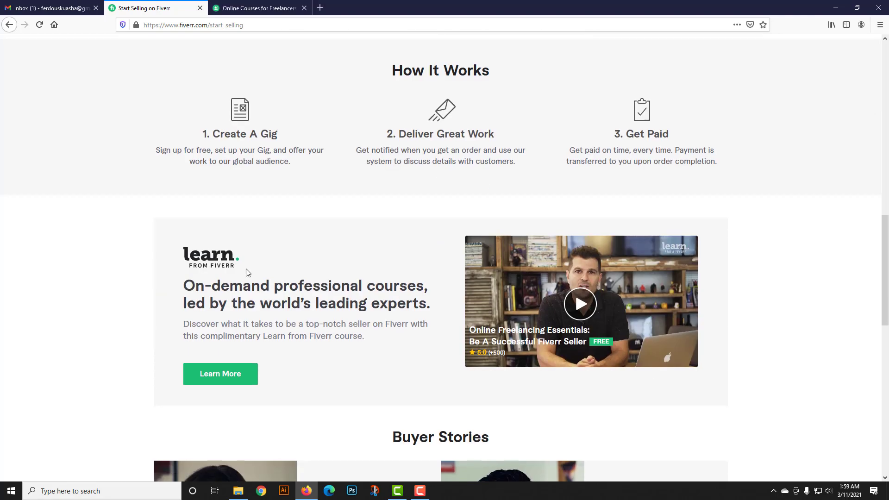
# Step: Expand the 'How much does it cost' Q&A answer
pyautogui.scroll(-1, 246, 272)
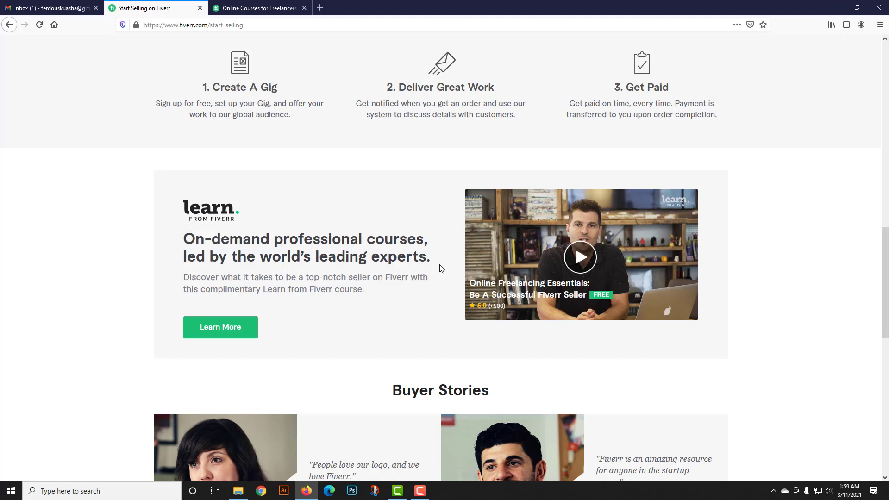
pyautogui.scroll(-1, 441, 270)
pyautogui.scroll(-8, 441, 272)
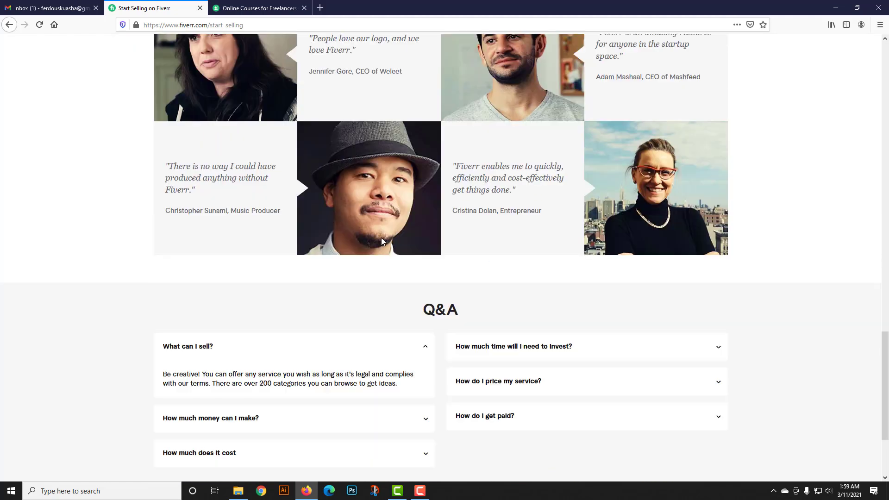
pyautogui.scroll(-1, 382, 241)
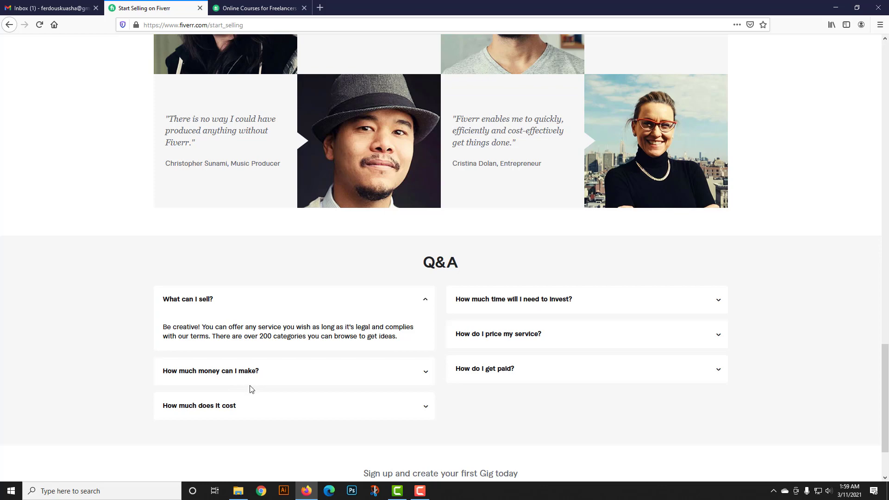
pyautogui.click(229, 406)
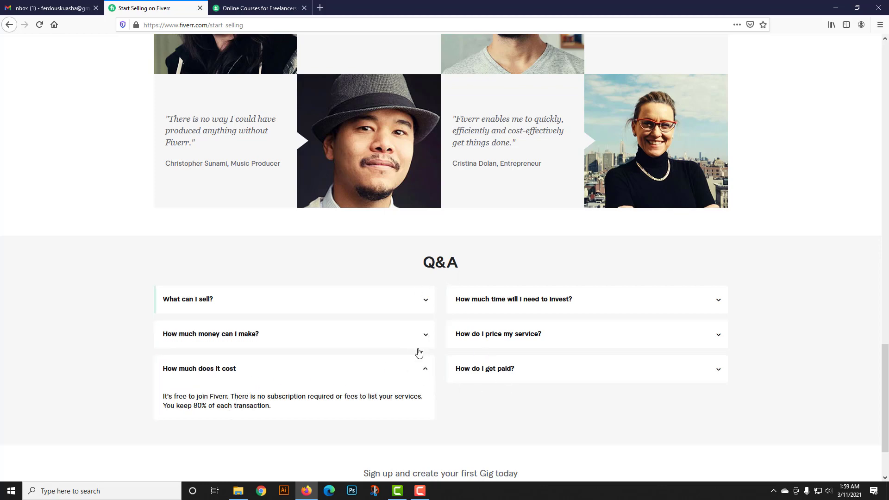
pyautogui.scroll(-2, 421, 356)
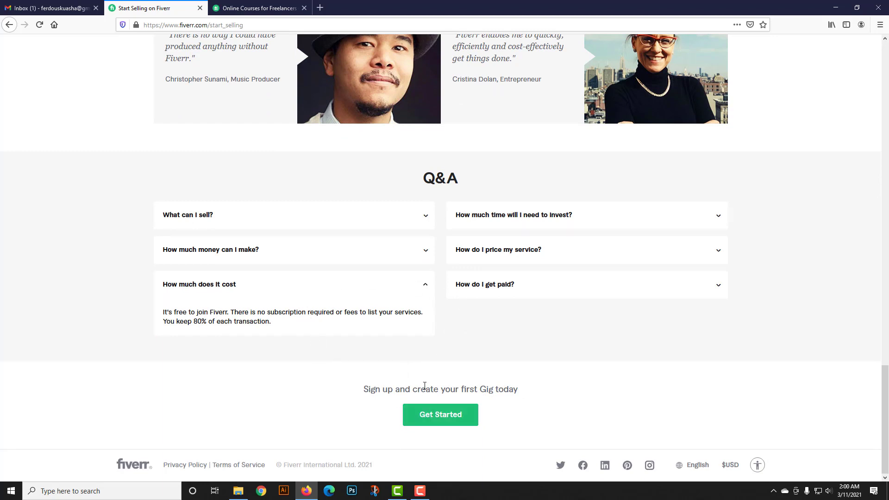
# Step: Start the Fiverr sign-up with Continue with Google and pick the Google account
pyautogui.click(460, 422)
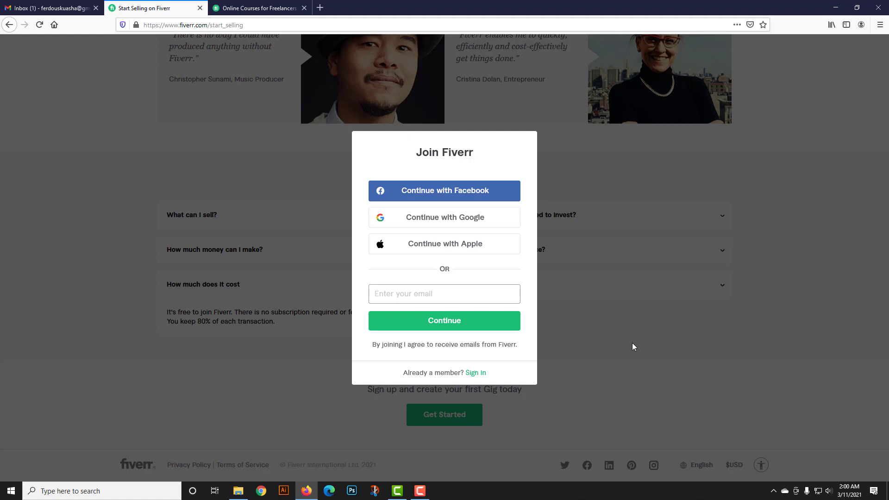
pyautogui.click(484, 218)
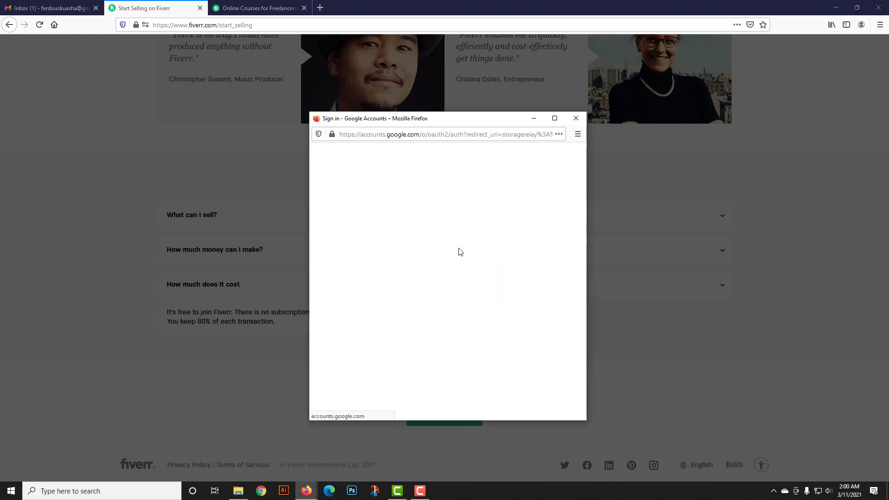
pyautogui.scroll(-2, 418, 293)
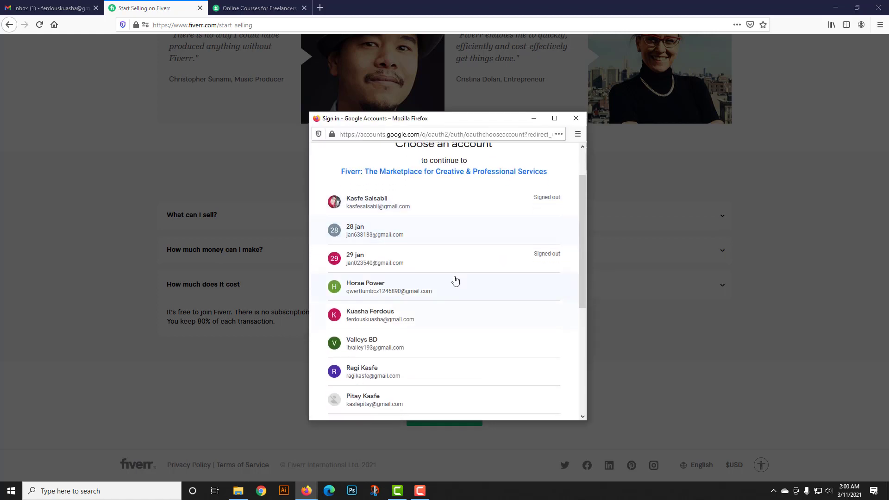
pyautogui.click(409, 311)
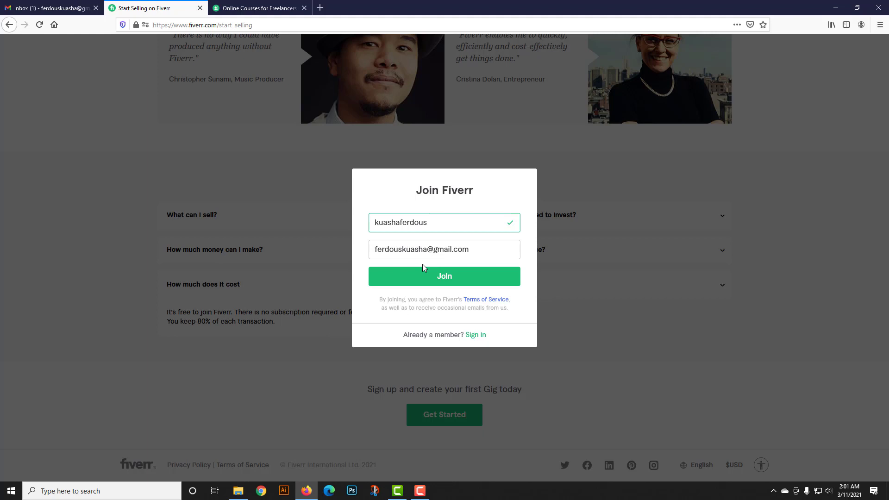
# Step: Edit the first part of the suggested username and submit the Join form
pyautogui.moveTo(400, 223); pyautogui.dragTo(361, 223)
pyautogui.write('editor')
pyautogui.click(467, 279)
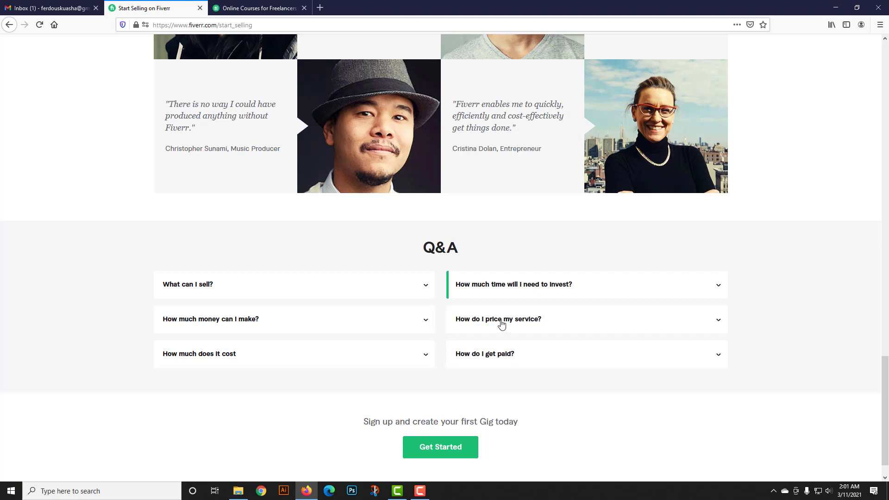
pyautogui.scroll(-1, 498, 331)
pyautogui.scroll(5, 463, 393)
# Step: Begin seller onboarding, play the intro video at lower volume, then close it
pyautogui.scroll(-5, 456, 424)
pyautogui.click(463, 418)
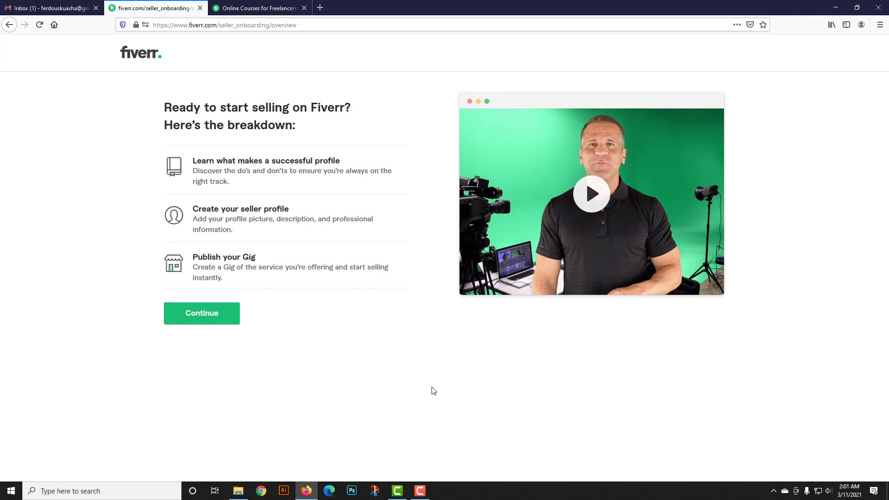
pyautogui.click(597, 194)
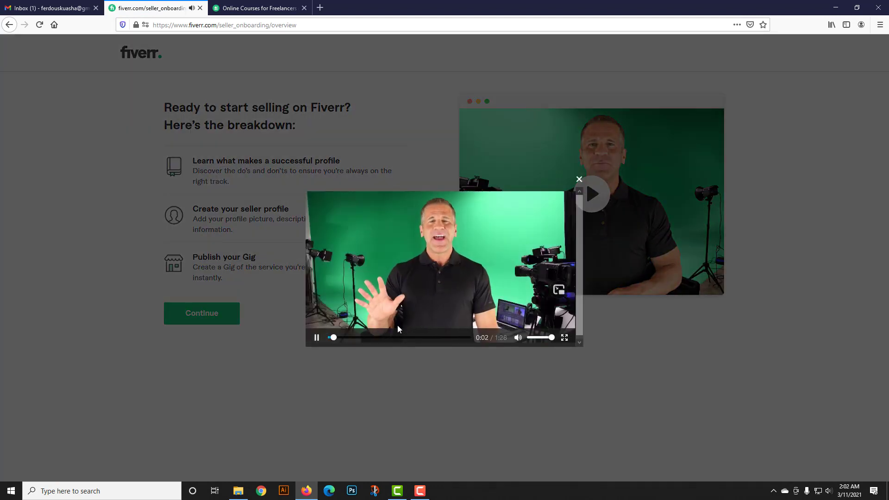
pyautogui.moveTo(551, 338); pyautogui.dragTo(530, 338)
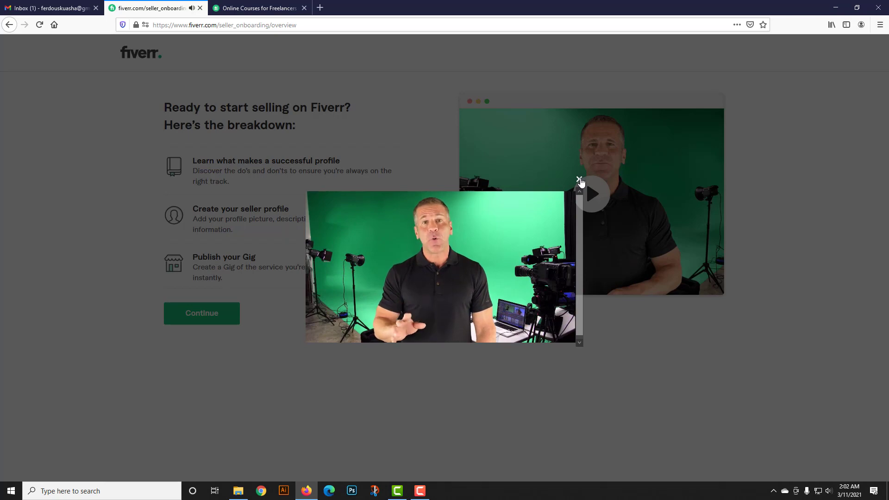
pyautogui.click(579, 180)
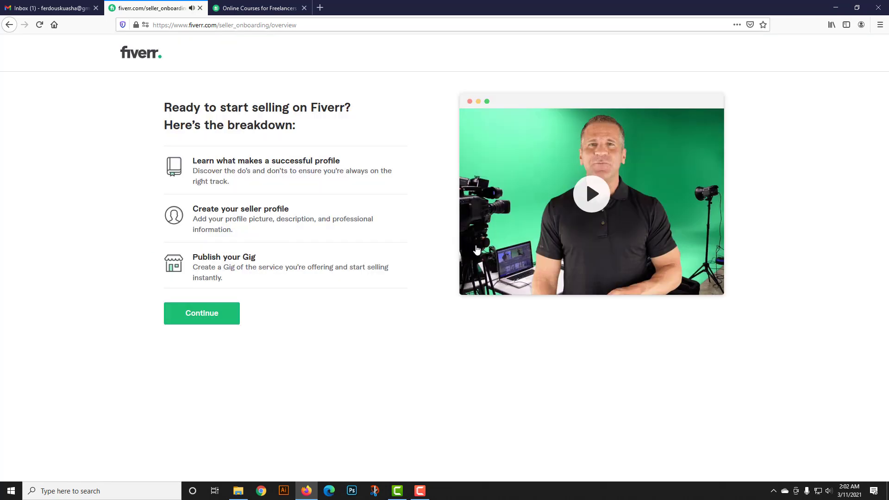
# Step: Continue through the profile tips and things-to-avoid pages to Personal Info
pyautogui.click(215, 321)
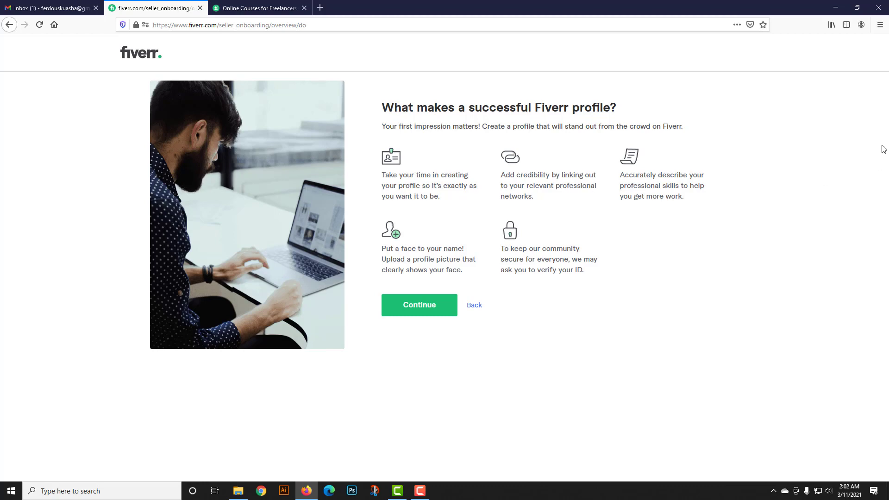
pyautogui.click(429, 314)
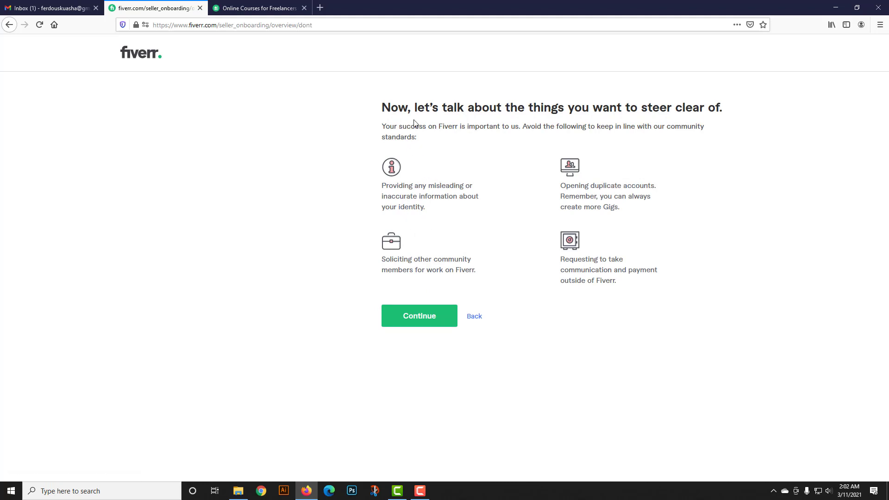
pyautogui.click(430, 318)
pyautogui.click(431, 318)
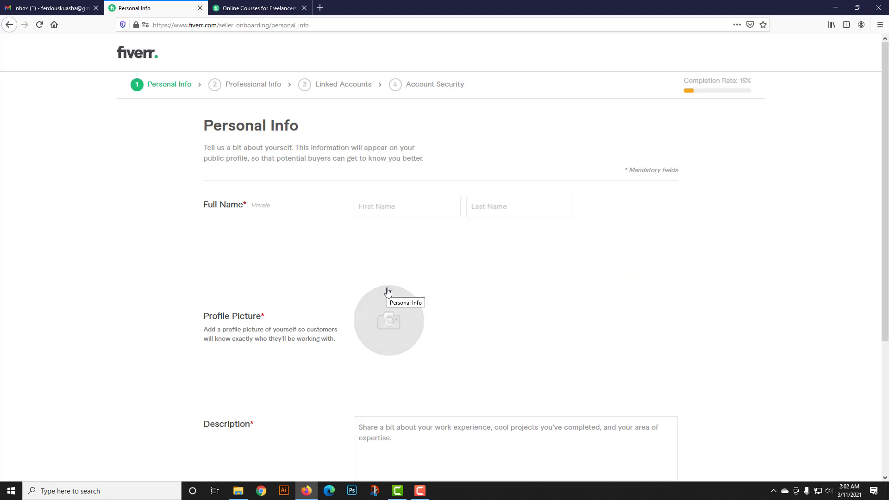
# Step: Enter the first name and upload the Desktop portrait JPG as profile picture
pyautogui.click(398, 208)
pyautogui.write('Md Ferdous')
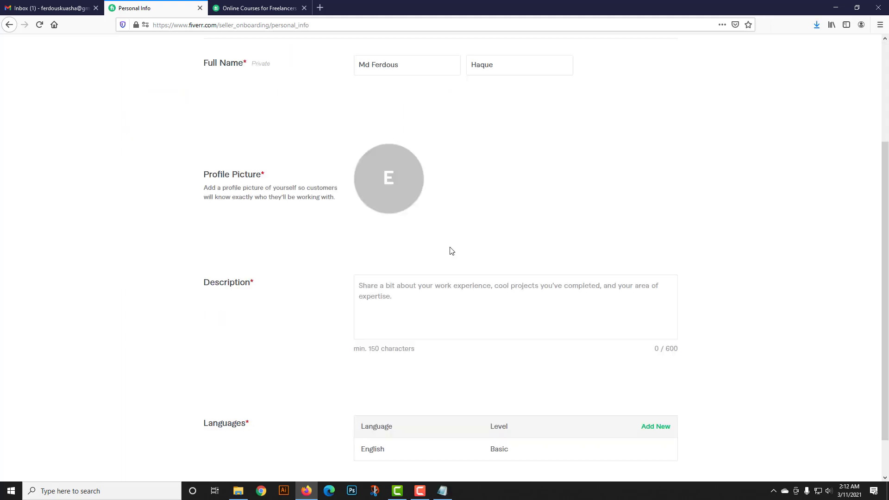
pyautogui.scroll(2, 449, 250)
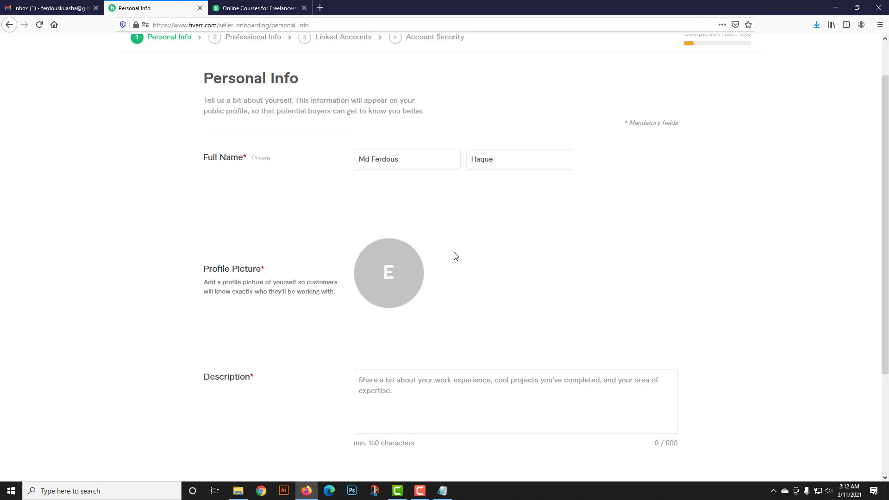
pyautogui.click(403, 273)
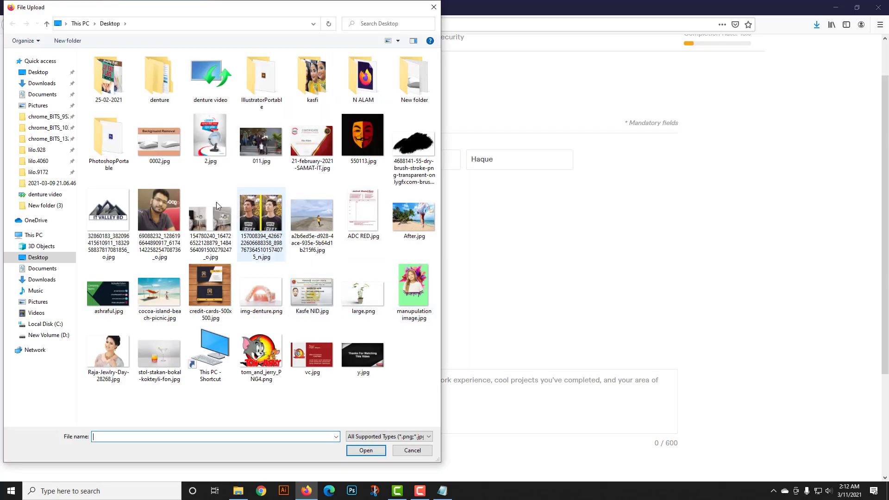
pyautogui.doubleClick(261, 218)
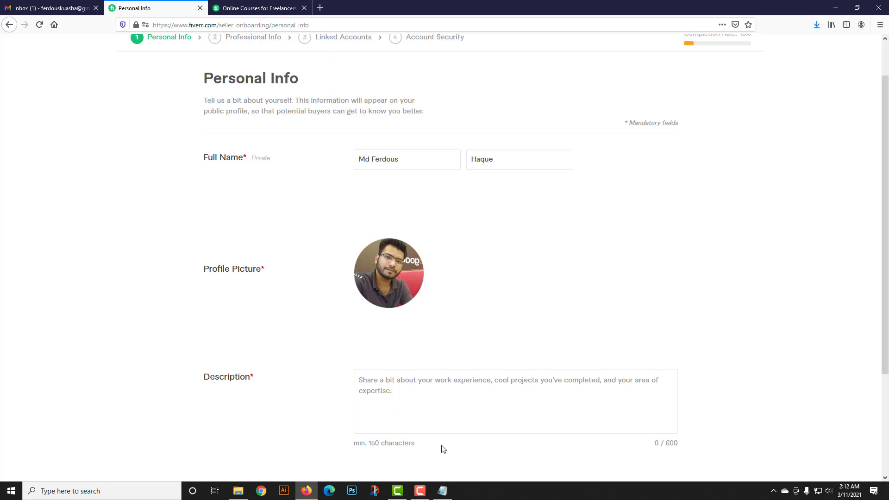
# Step: Copy the prepared bio from Notepad and paste it into the Description field
pyautogui.click(443, 492)
pyautogui.press('Right')
pyautogui.press('Right')
pyautogui.press('Right')
pyautogui.press('Right')
pyautogui.press('Right')
pyautogui.press('Right')
pyautogui.press('Right')
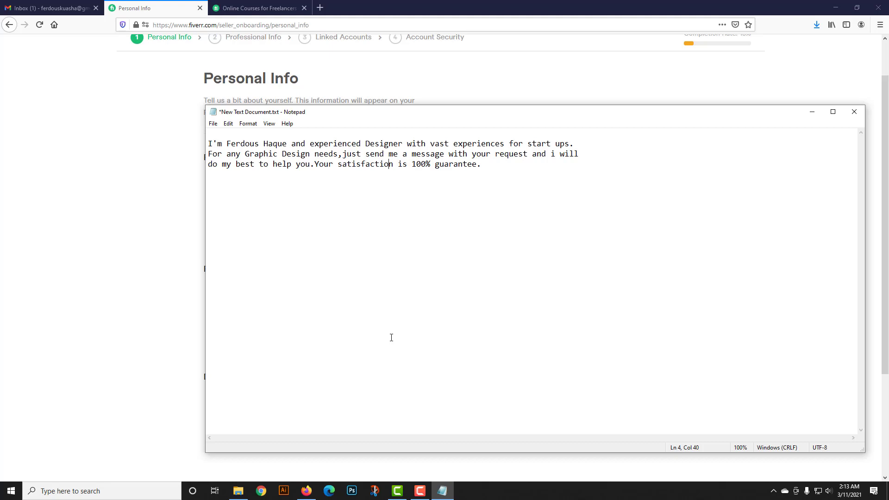
pyautogui.hotkey('ctrl', 'a')
pyautogui.hotkey('ctrl', 'c')
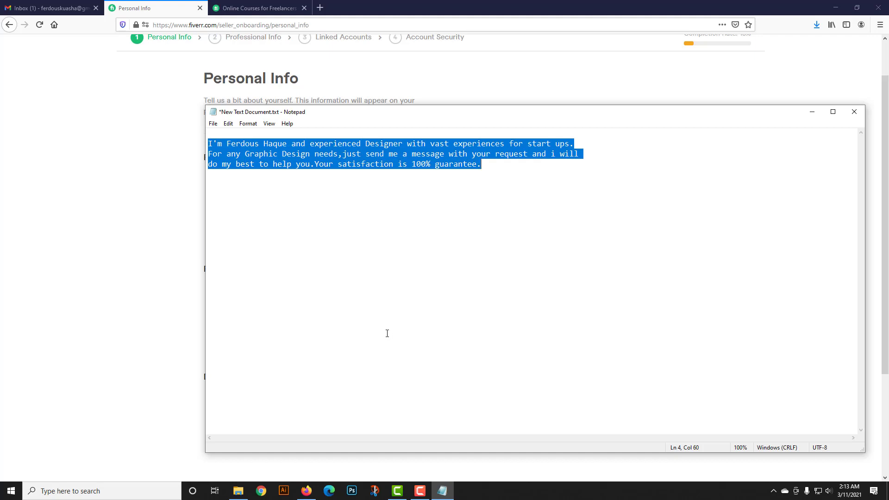
pyautogui.click(171, 278)
pyautogui.click(487, 408)
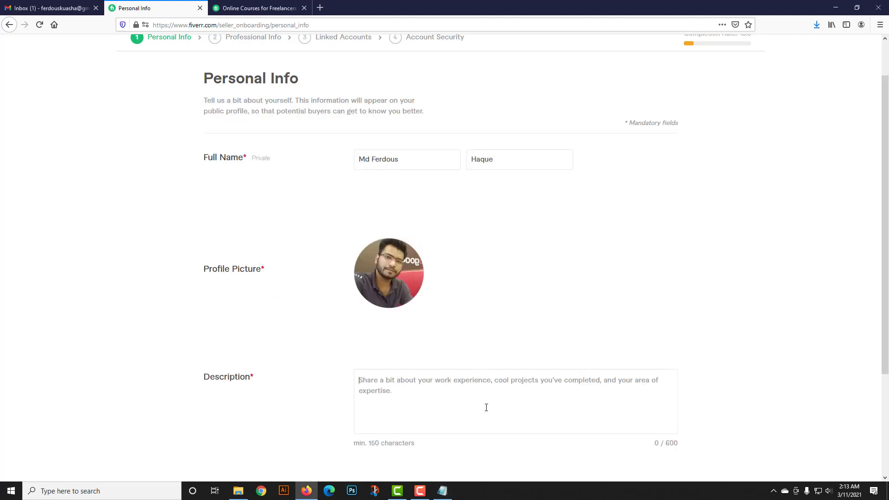
pyautogui.hotkey('ctrl', 'v')
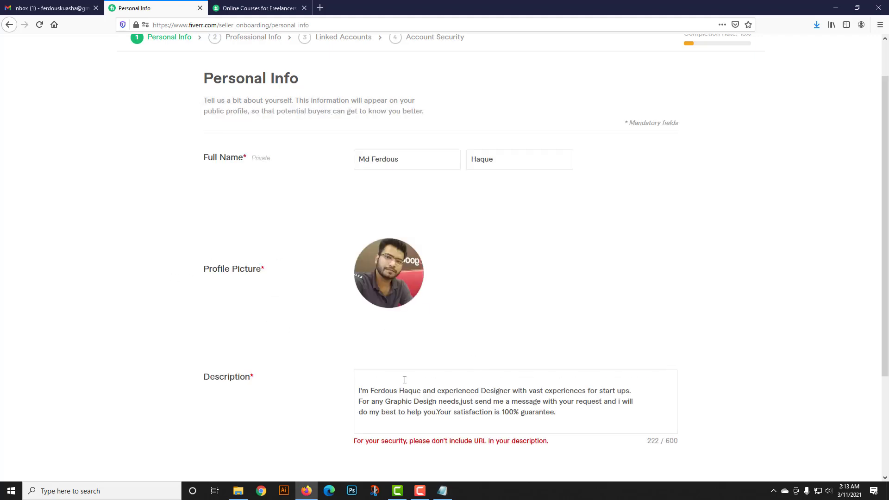
# Step: Fix the spacing between 'you.' and 'Your' and delete the stray 'com' after 'guarantee.'
pyautogui.moveTo(381, 412); pyautogui.dragTo(420, 412)
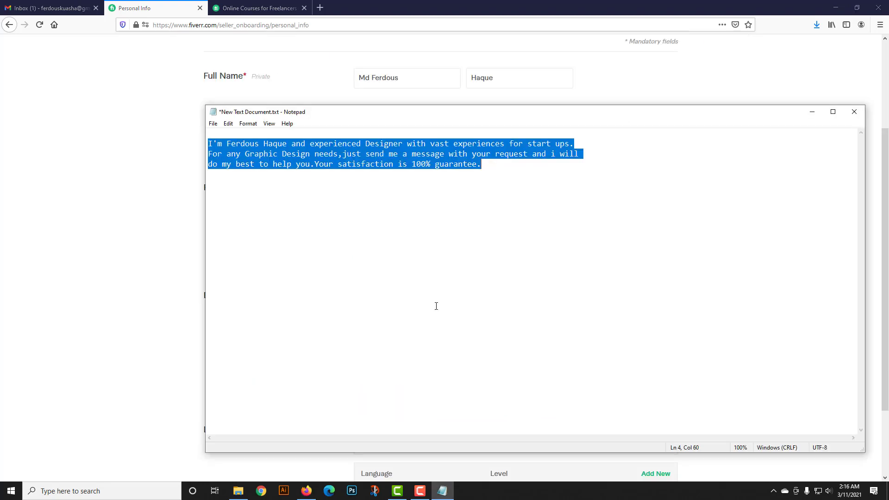
pyautogui.hotkey('alt', 'Tab')
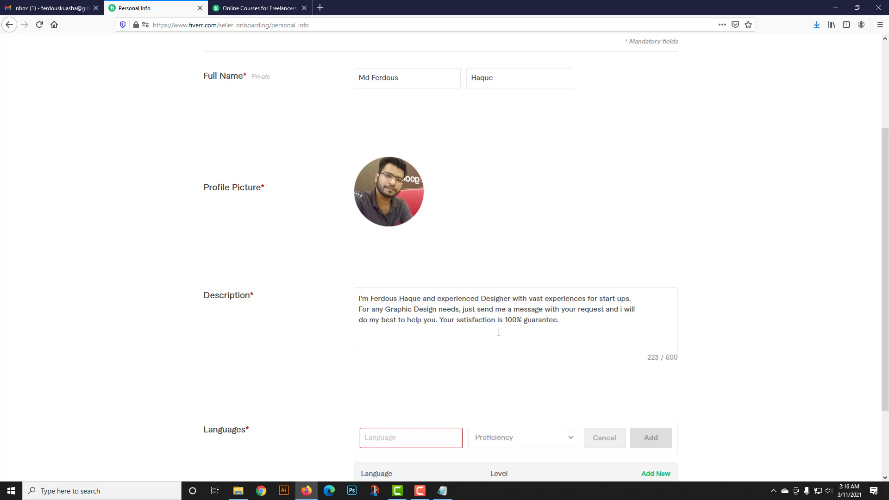
pyautogui.click(499, 333)
pyautogui.press('BackSpace')
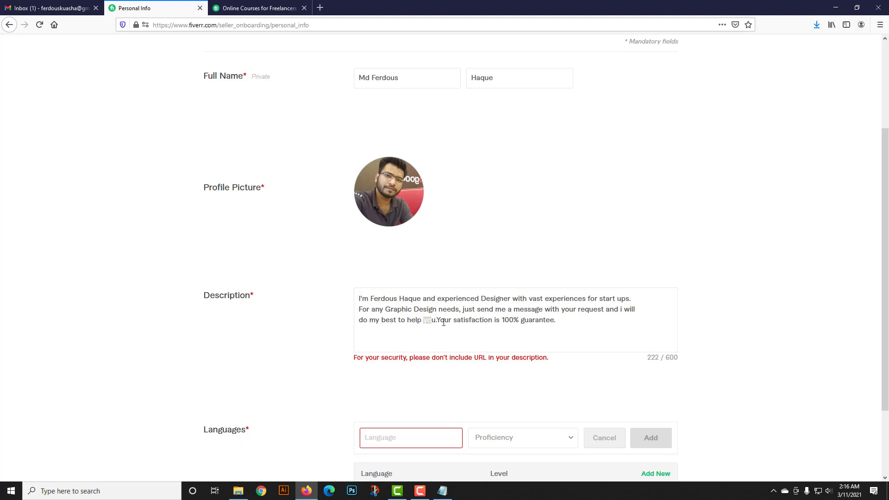
pyautogui.doubleClick(434, 324)
pyautogui.click(434, 328)
pyautogui.doubleClick(430, 320)
pyautogui.click(444, 329)
pyautogui.click(569, 324)
pyautogui.write('com')
pyautogui.moveTo(556, 320); pyautogui.dragTo(577, 322)
pyautogui.press('BackSpace')
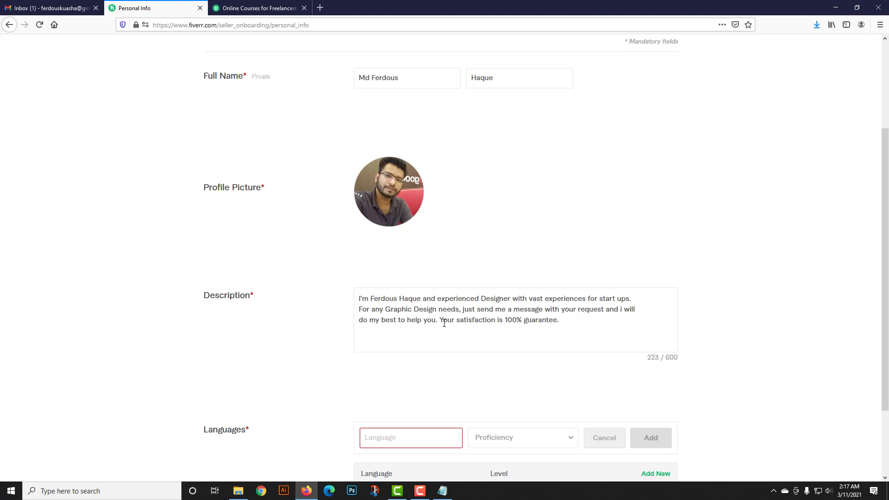
# Step: Keep English at Conversational level and continue to Professional Info
pyautogui.scroll(-2, 444, 323)
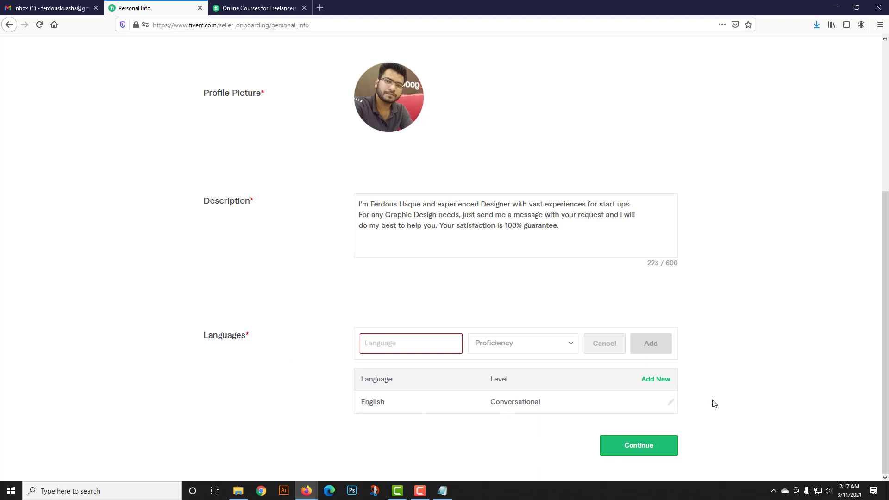
pyautogui.click(666, 406)
pyautogui.click(569, 343)
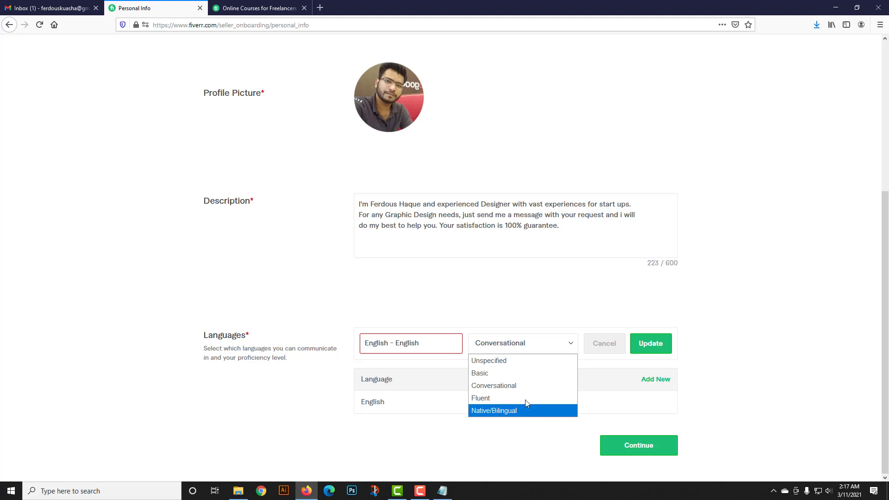
pyautogui.click(505, 439)
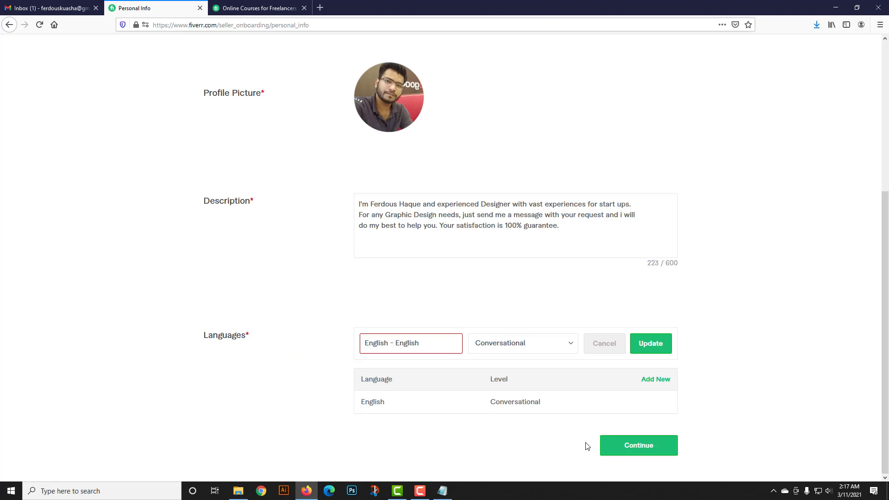
pyautogui.scroll(5, 586, 445)
pyautogui.scroll(-5, 586, 446)
pyautogui.click(645, 452)
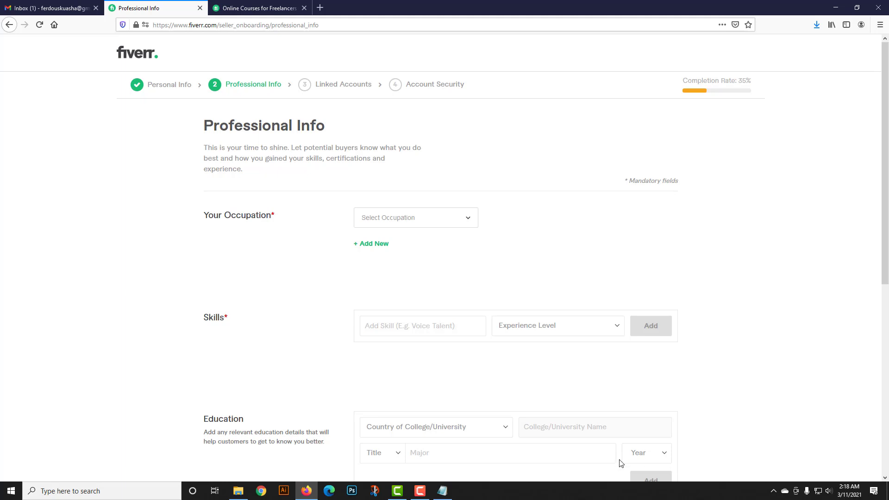
# Step: Set the occupation to Graphics & Design, from 2015 to 2021
pyautogui.click(406, 223)
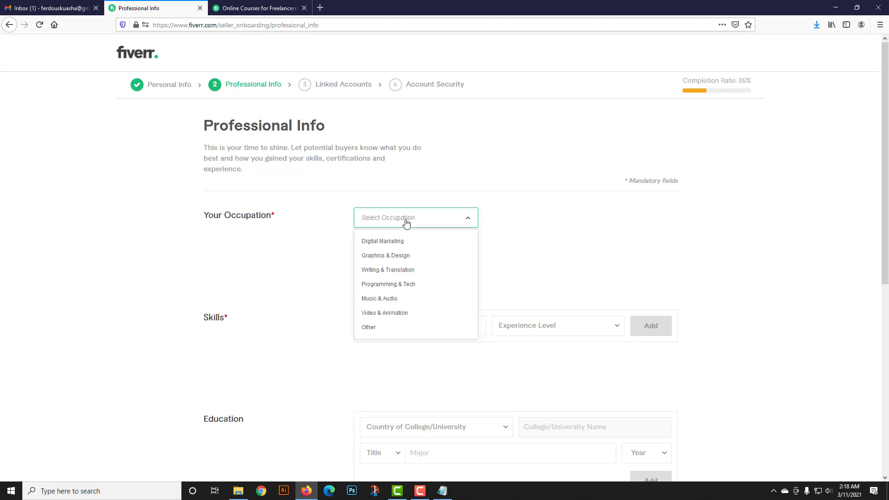
pyautogui.click(408, 255)
pyautogui.click(529, 220)
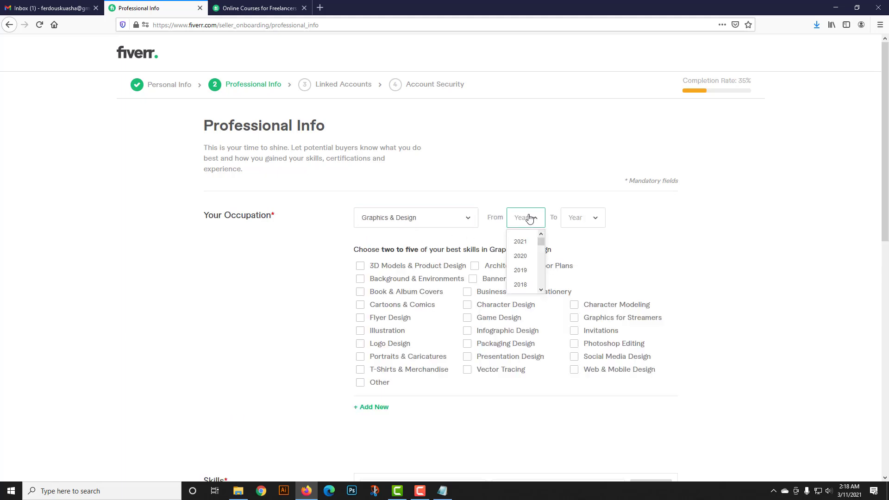
pyautogui.scroll(-1, 535, 265)
pyautogui.click(522, 281)
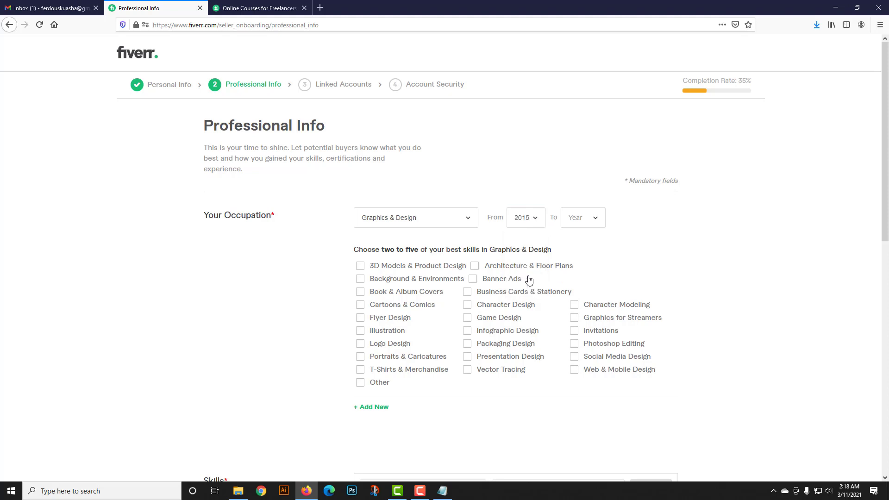
pyautogui.click(574, 224)
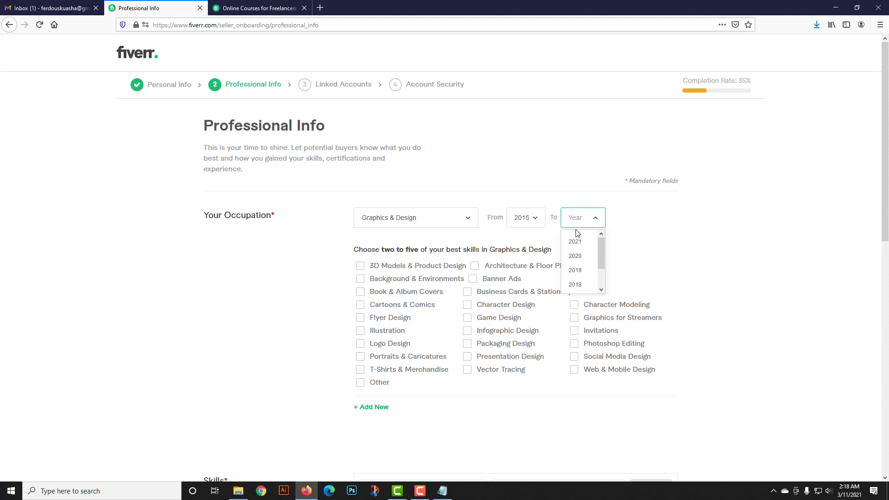
pyautogui.click(578, 242)
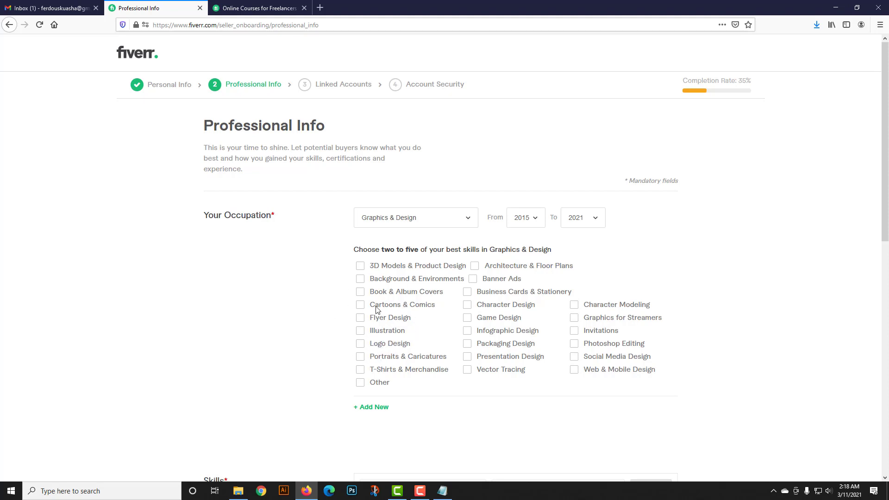
# Step: Tick Photoshop Editing, Social Media Design, Packaging Design, Vector Tracing and Banner Ads
pyautogui.click(574, 346)
pyautogui.click(574, 357)
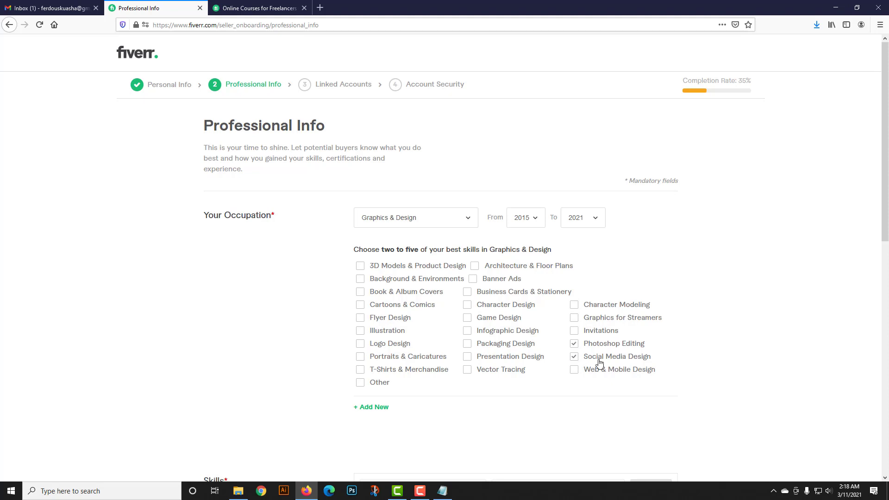
pyautogui.click(468, 345)
pyautogui.click(468, 371)
pyautogui.click(471, 281)
# Step: Add Photoshop to the Skills table with Expert experience level
pyautogui.scroll(-5, 572, 258)
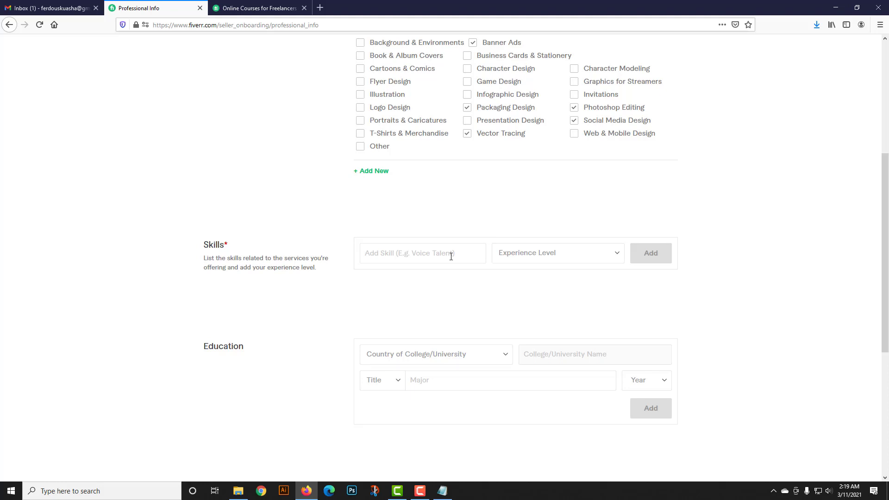
pyautogui.click(451, 257)
pyautogui.write('Photo')
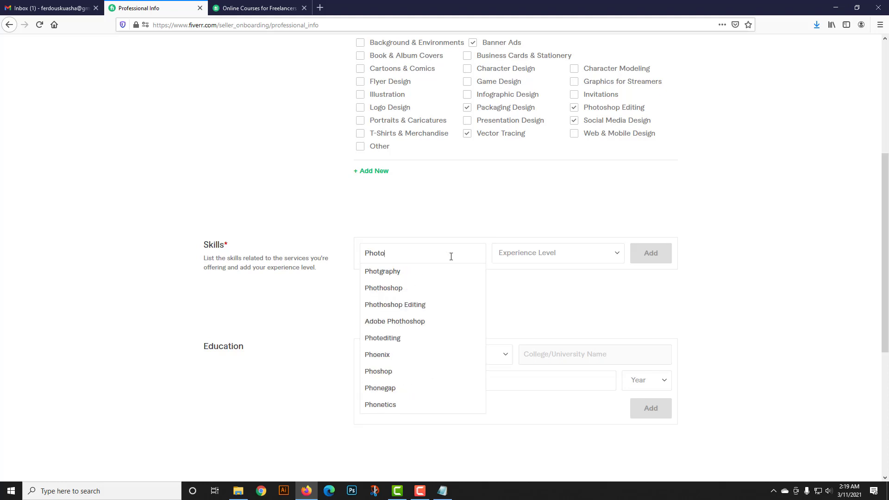
pyautogui.write('shop')
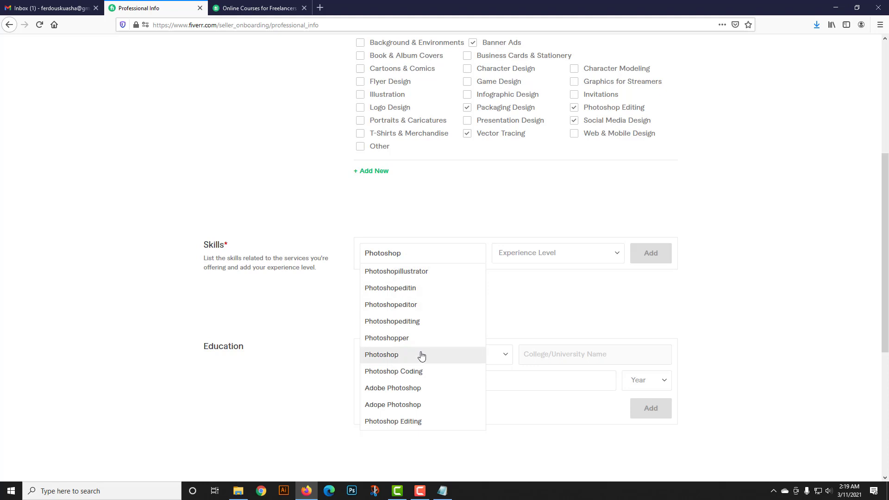
pyautogui.click(421, 355)
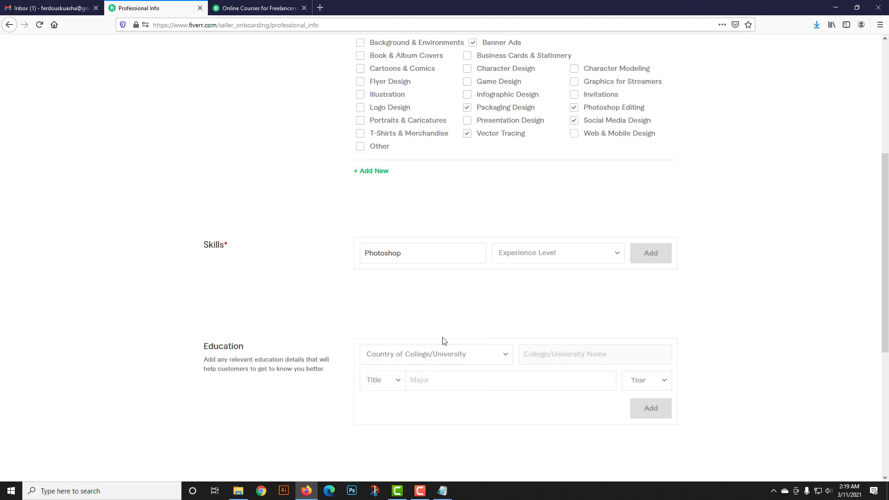
pyautogui.click(538, 264)
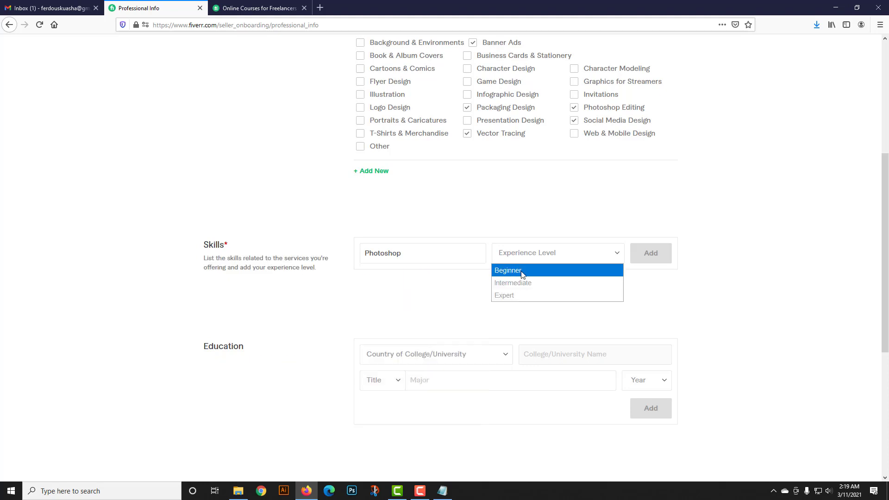
pyautogui.click(521, 272)
pyautogui.click(528, 261)
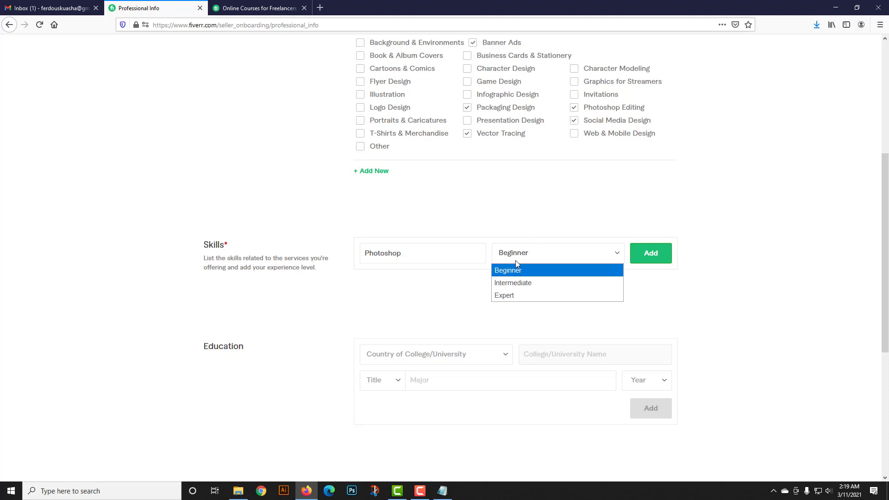
pyautogui.click(521, 260)
pyautogui.click(530, 259)
pyautogui.click(522, 293)
pyautogui.click(648, 265)
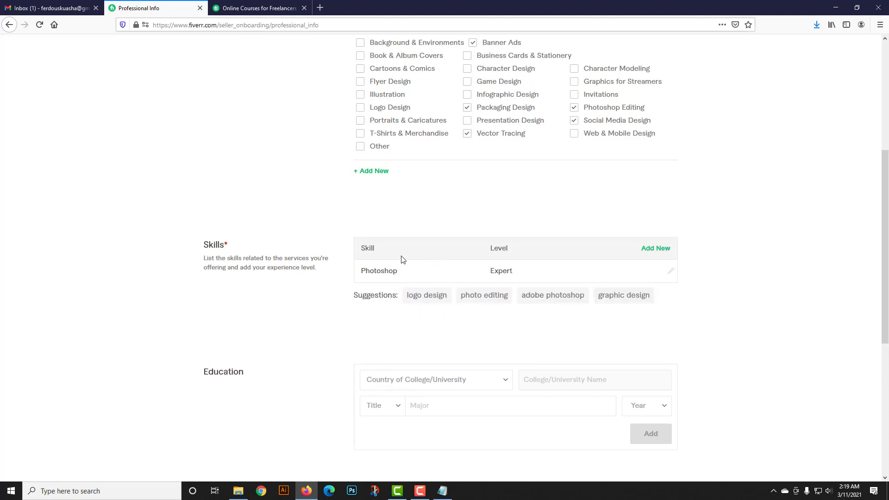
# Step: Add Photo Editing and the suggested Graphic Design skill, both at Expert level
pyautogui.click(483, 296)
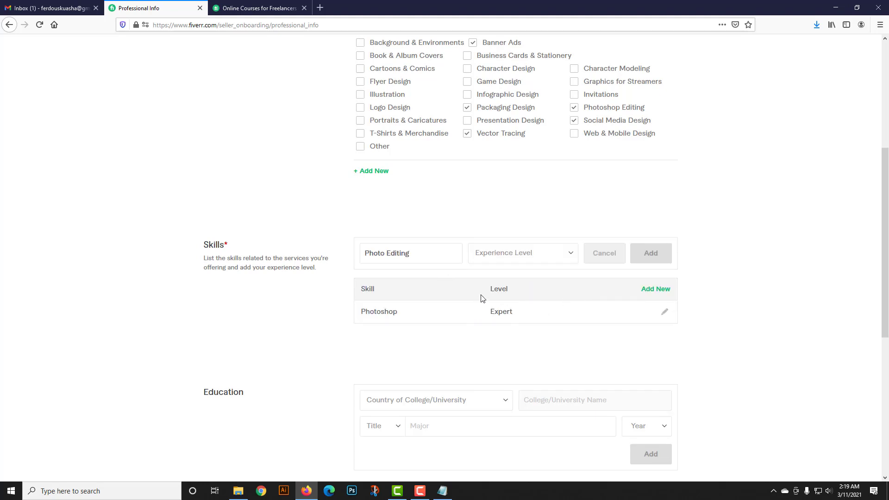
pyautogui.click(541, 255)
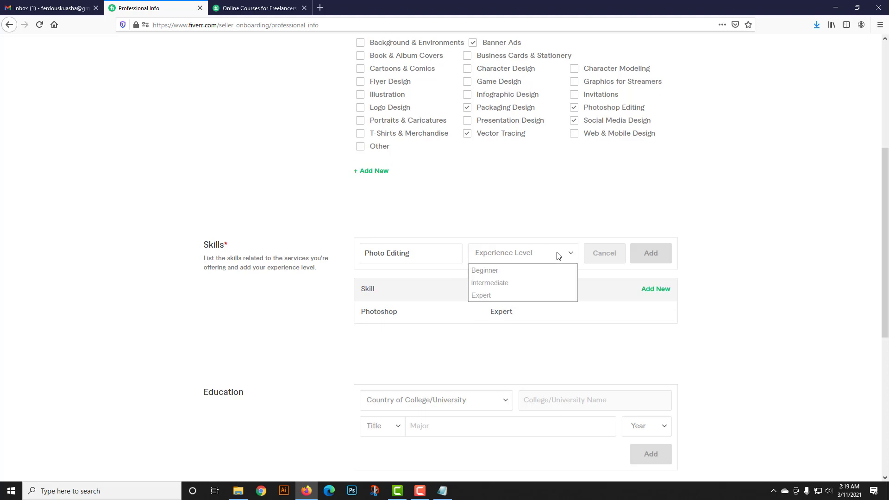
pyautogui.click(521, 293)
pyautogui.click(645, 258)
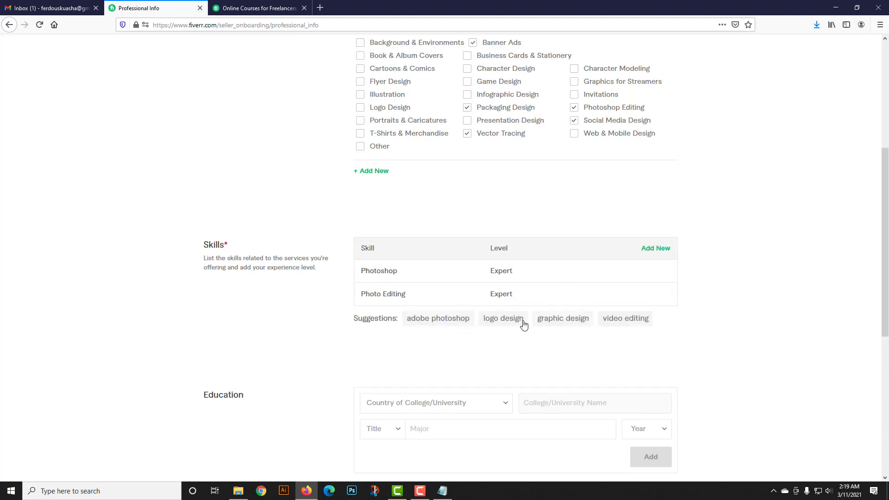
pyautogui.click(558, 319)
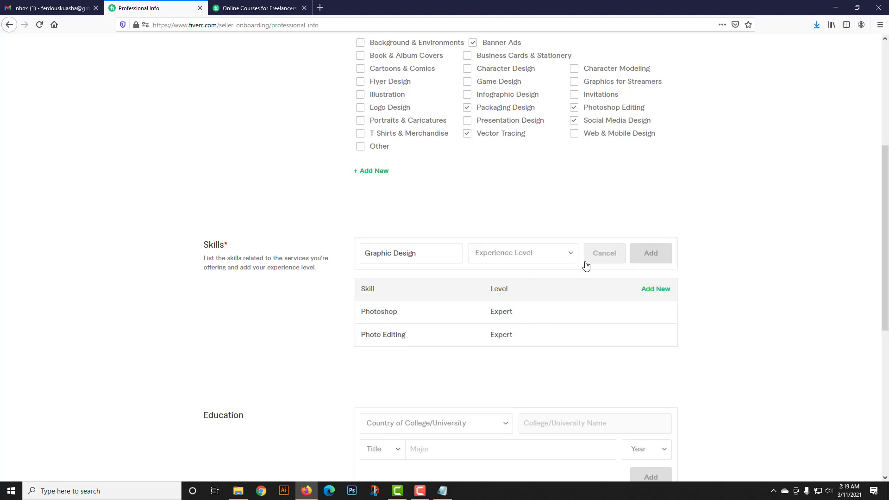
pyautogui.click(573, 254)
pyautogui.click(537, 295)
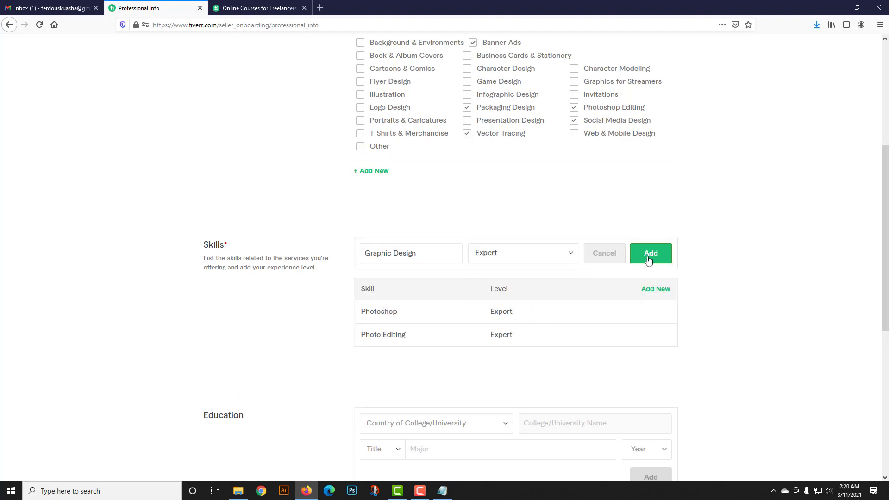
pyautogui.click(646, 257)
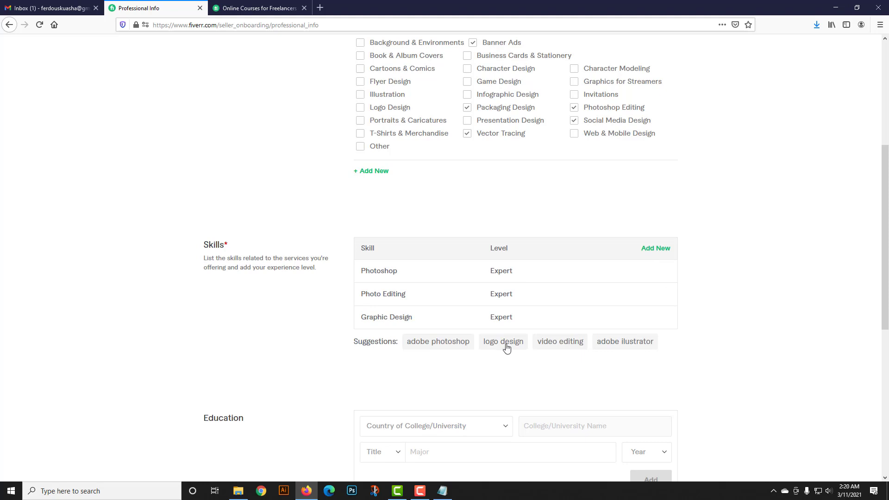
# Step: Add the Illustartor skill from the autocomplete list at Expert level
pyautogui.scroll(2, 661, 258)
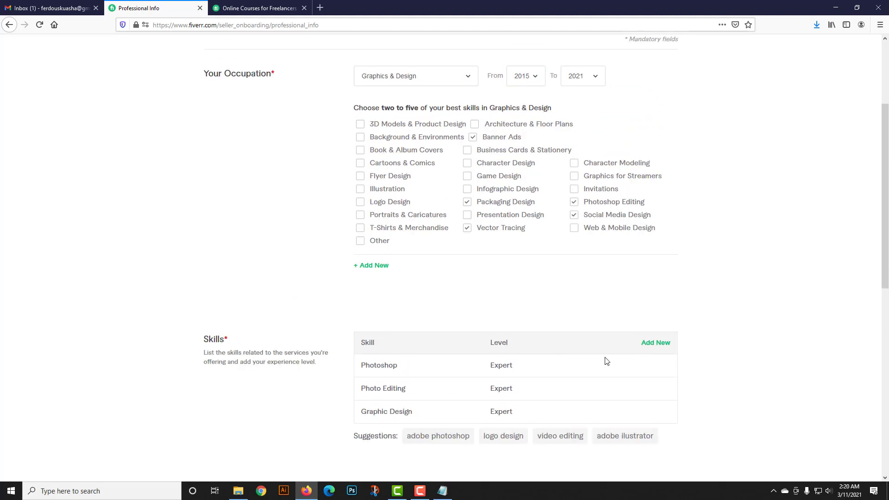
pyautogui.scroll(-1, 605, 359)
pyautogui.click(662, 297)
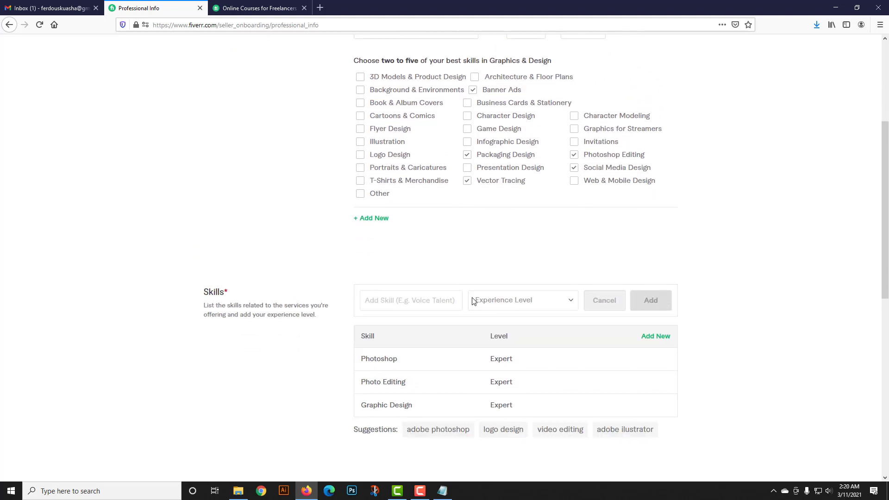
pyautogui.write('Illu')
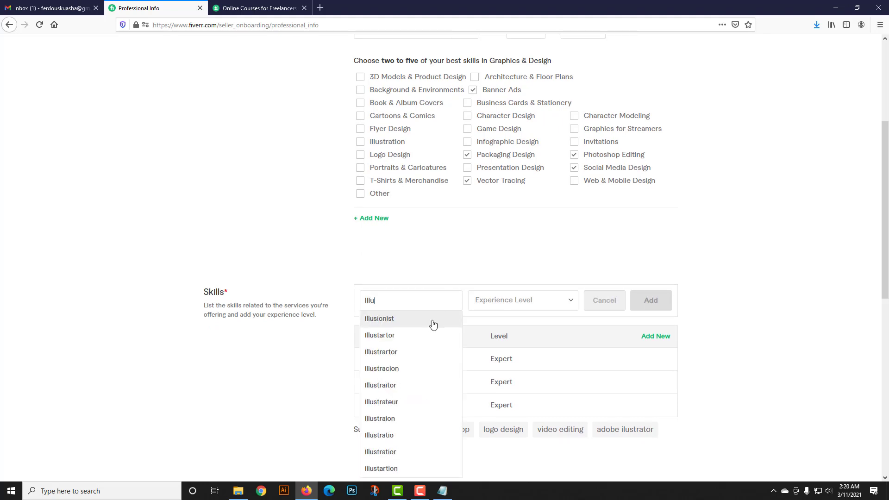
pyautogui.click(414, 344)
pyautogui.click(564, 307)
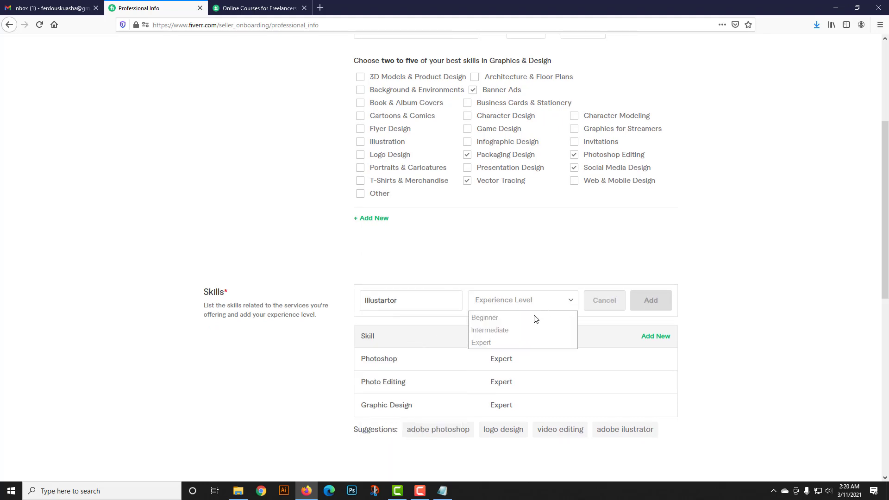
pyautogui.click(520, 341)
pyautogui.click(650, 301)
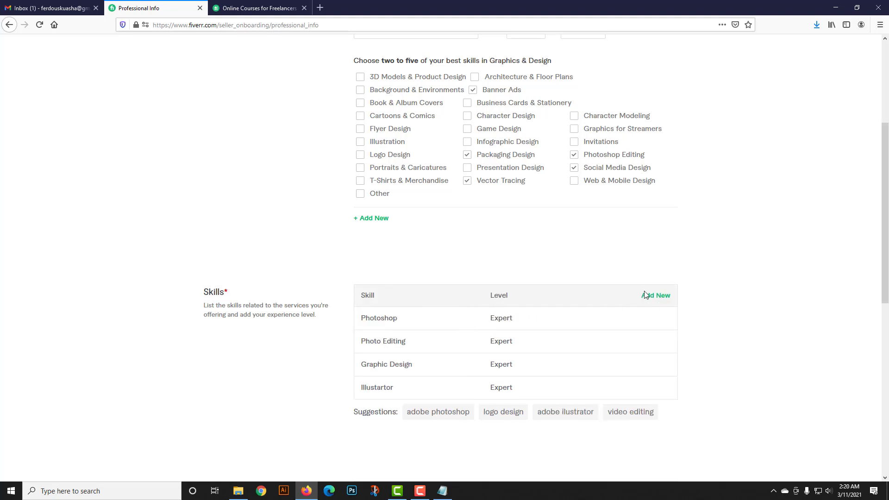
# Step: Add the Logodesign skill from the autocomplete list at Expert level
pyautogui.click(646, 297)
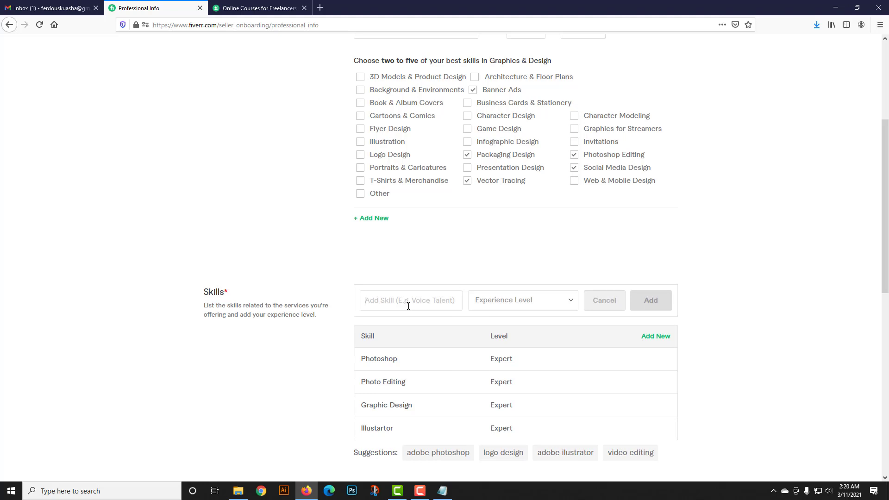
pyautogui.write('Logo')
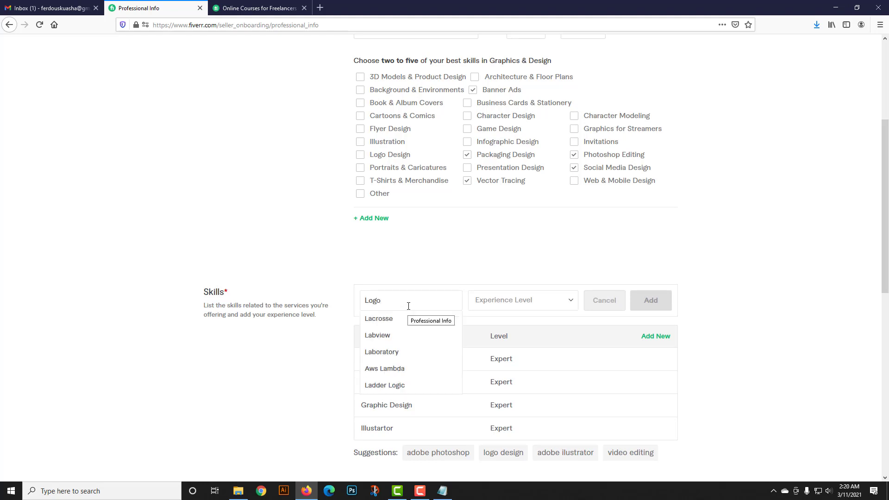
pyautogui.click(403, 335)
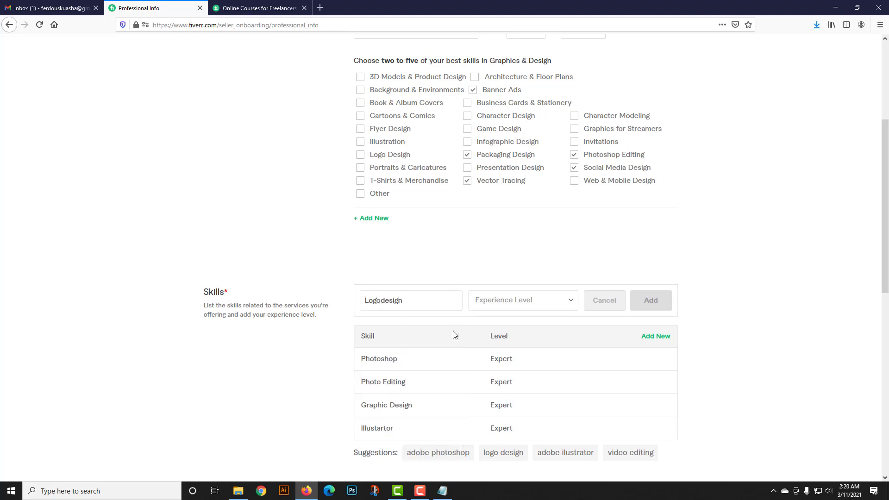
pyautogui.click(554, 300)
pyautogui.click(519, 342)
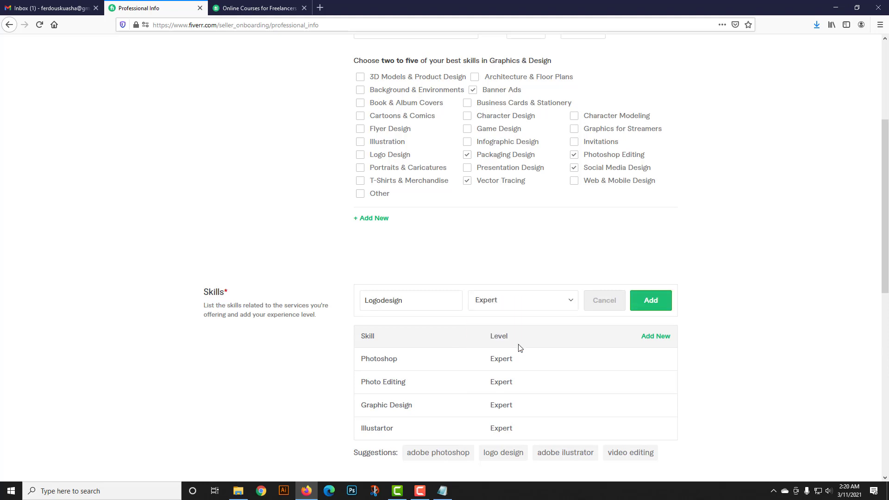
pyautogui.click(643, 307)
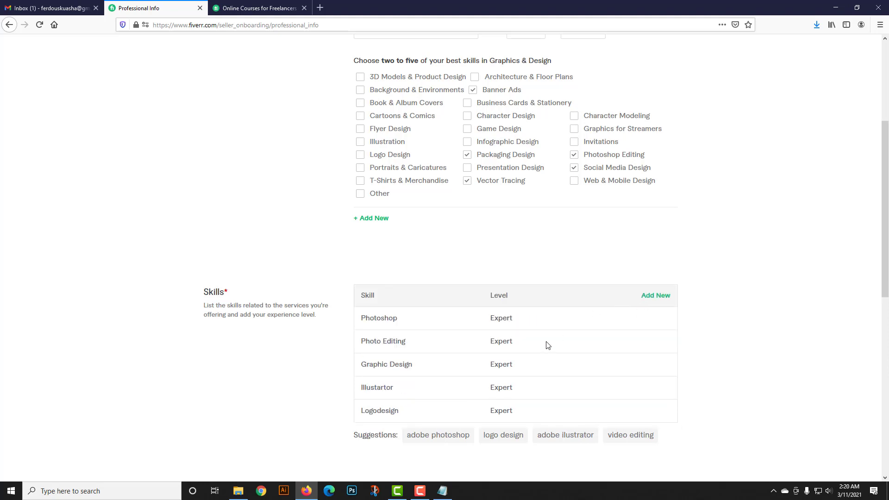
pyautogui.scroll(-1, 547, 348)
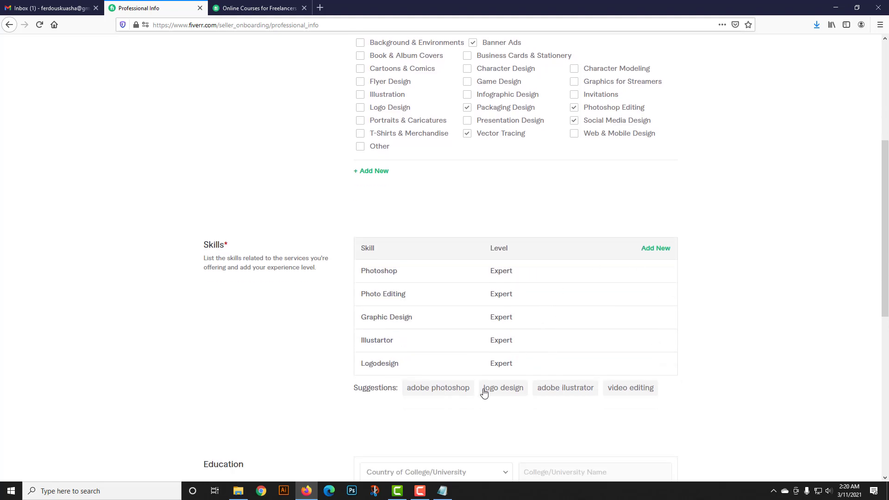
# Step: Add the suggested Logo Design skill at Expert and delete the duplicate Logodesign row
pyautogui.click(502, 392)
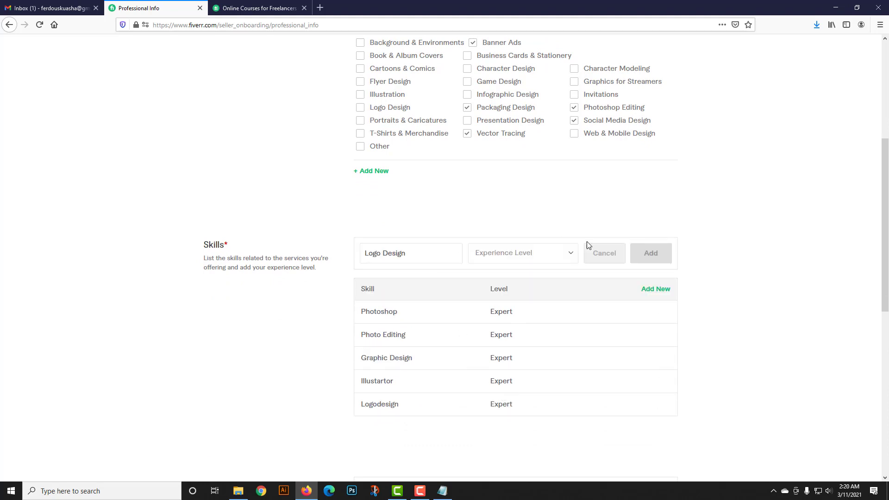
pyautogui.click(565, 256)
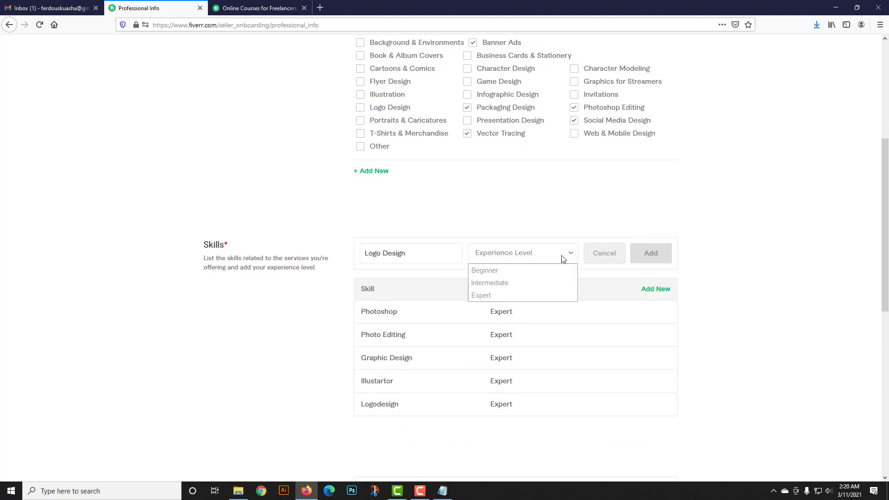
pyautogui.click(526, 296)
pyautogui.click(649, 258)
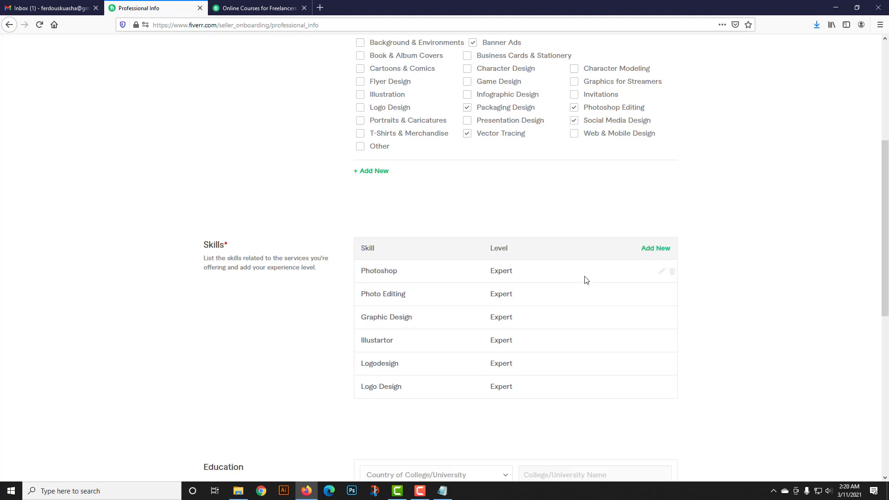
pyautogui.click(665, 364)
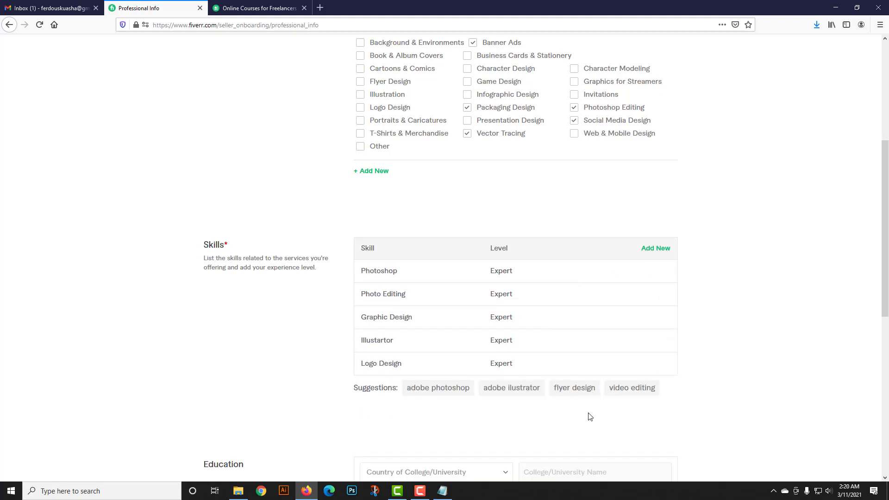
# Step: Add the suggested Flyer Design skill at Expert level
pyautogui.click(585, 393)
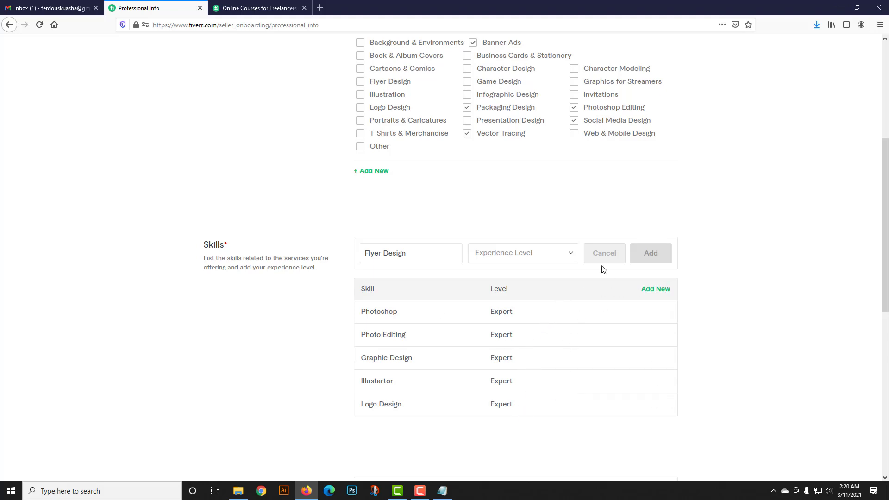
pyautogui.click(551, 254)
pyautogui.click(527, 299)
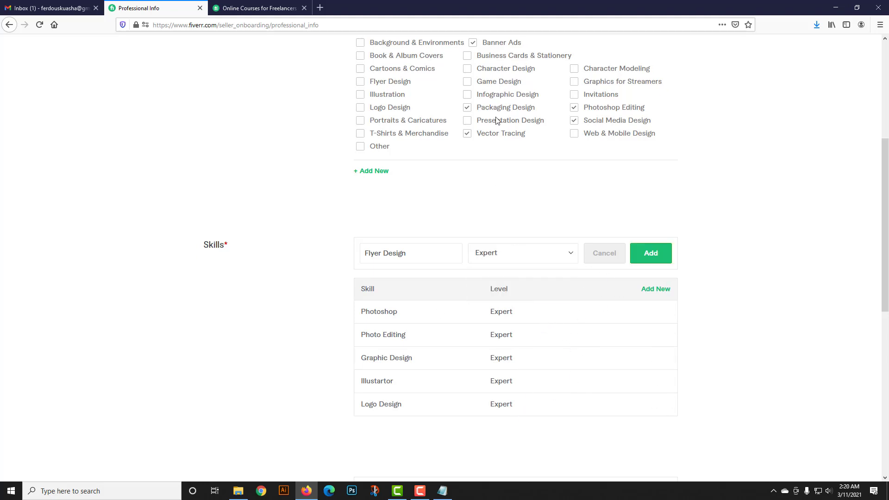
pyautogui.click(645, 257)
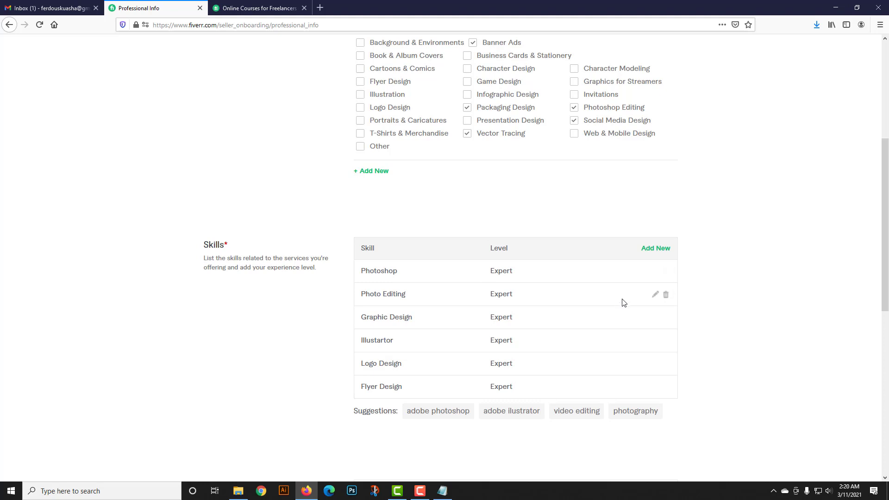
pyautogui.scroll(-3, 624, 302)
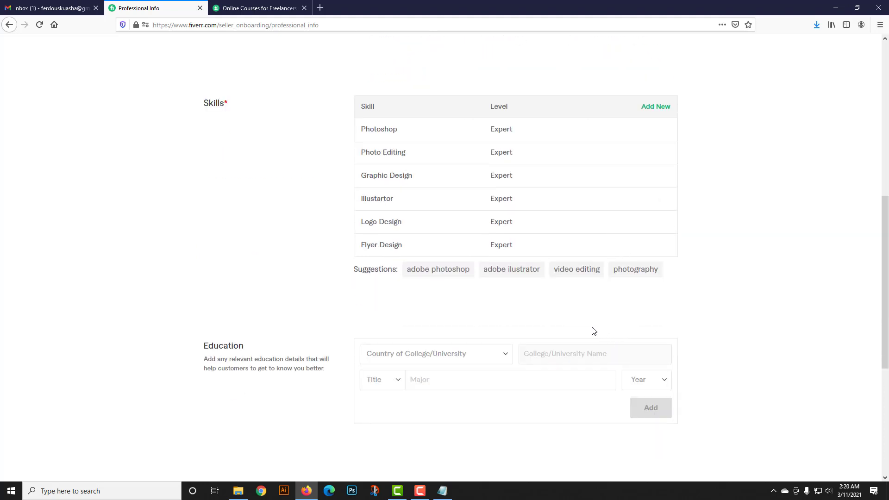
# Step: Set the education country to Bangladesh and the college to Daffodil International University
pyautogui.click(494, 363)
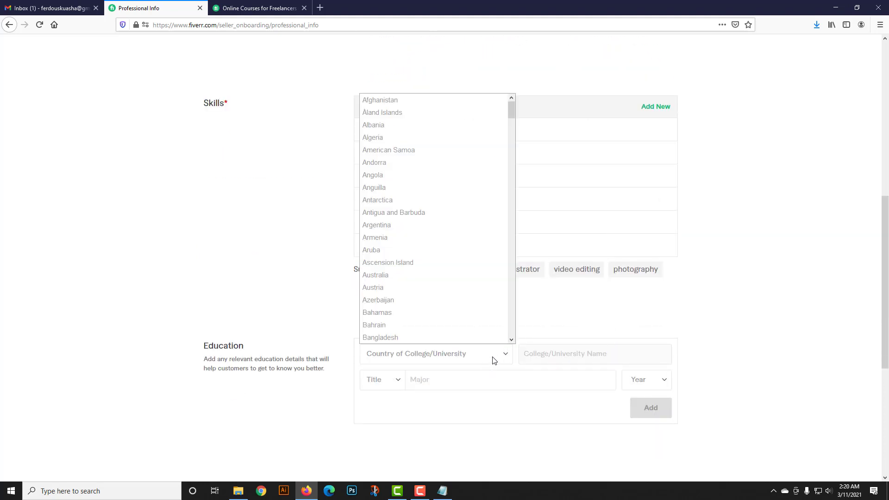
pyautogui.click(484, 357)
pyautogui.click(484, 357)
pyautogui.click(380, 338)
pyautogui.click(557, 353)
pyautogui.write('Daf')
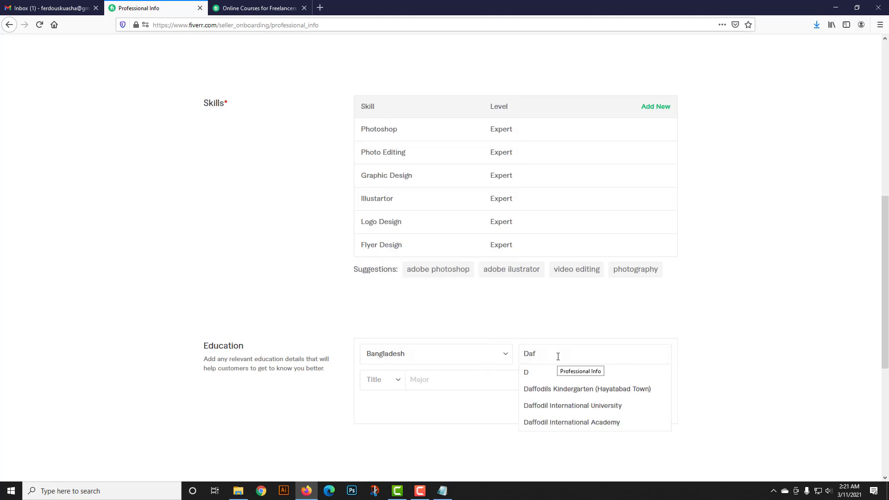
pyautogui.press('BackSpace')
pyautogui.write('f')
pyautogui.click(597, 408)
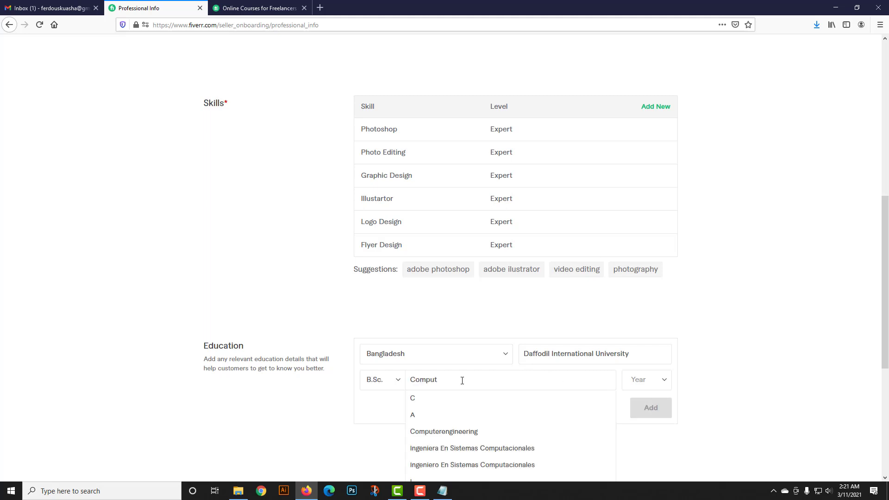
# Step: Choose 'Bechlor Of Computer Science' as the major from the suggestions
pyautogui.write('er')
pyautogui.scroll(-2, 477, 384)
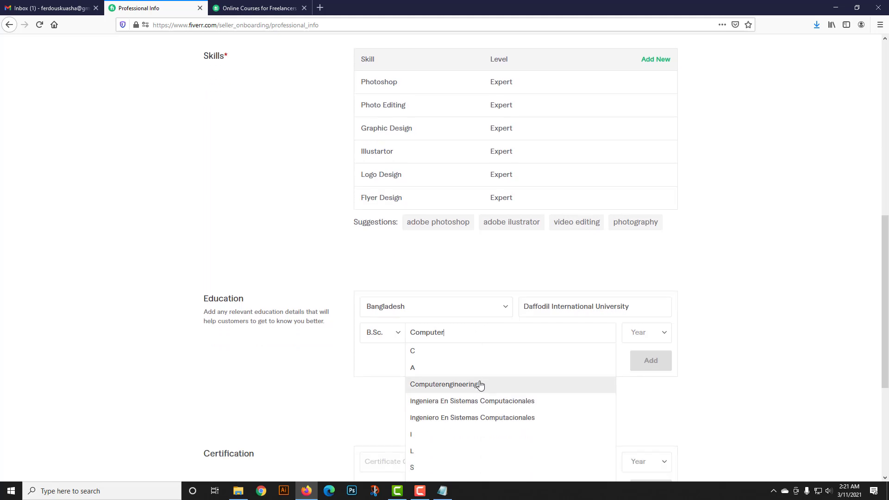
pyautogui.write('V')
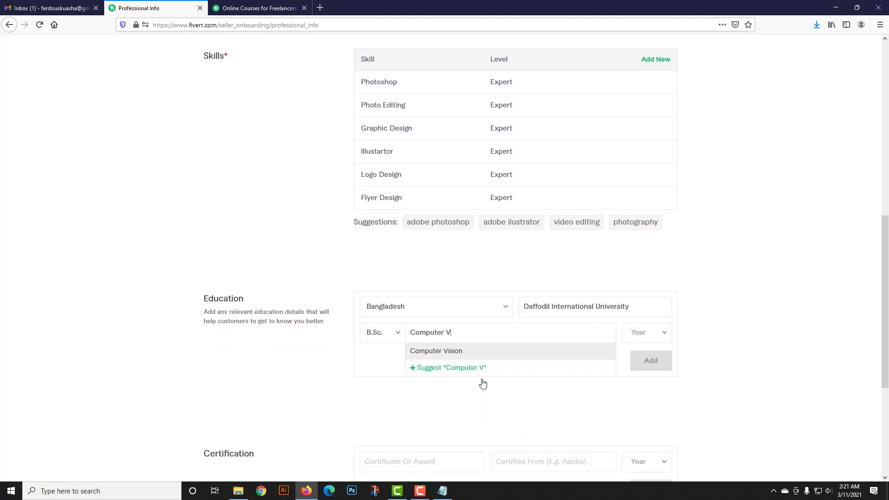
pyautogui.press('BackSpace')
pyautogui.write('Sc')
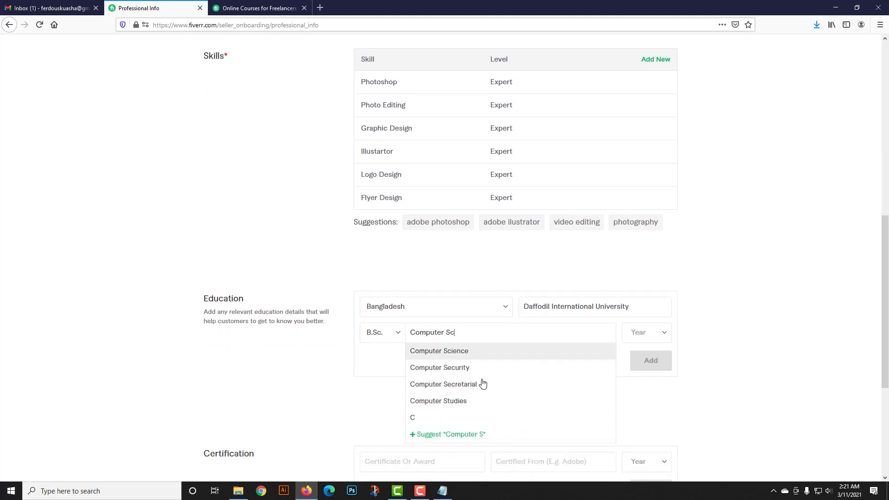
pyautogui.write('i')
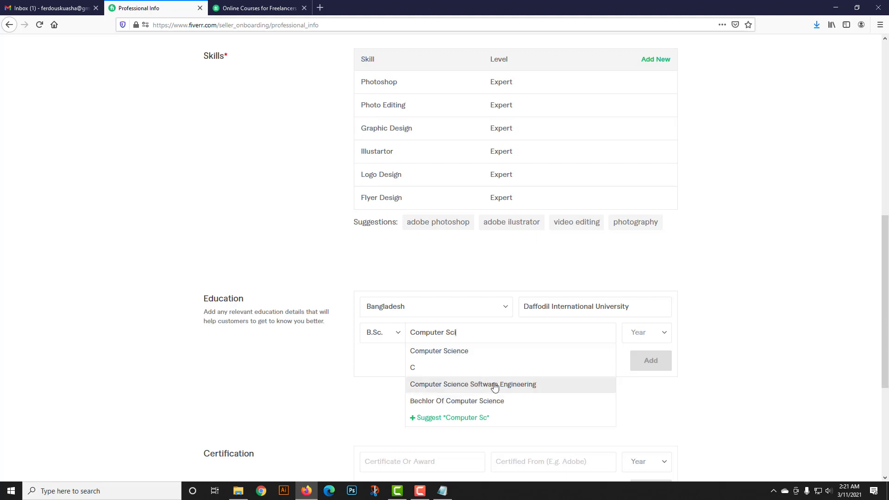
pyautogui.click(515, 411)
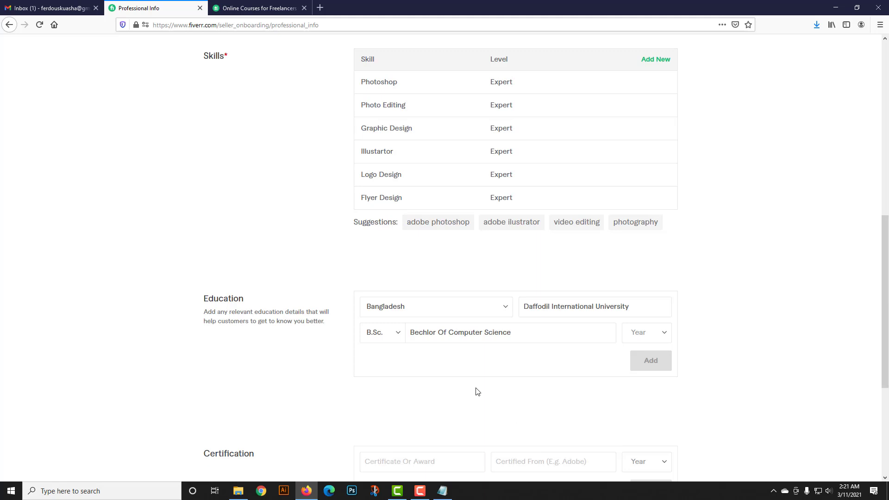
# Step: Set the graduation year to 2021 and add the education entry
pyautogui.click(670, 333)
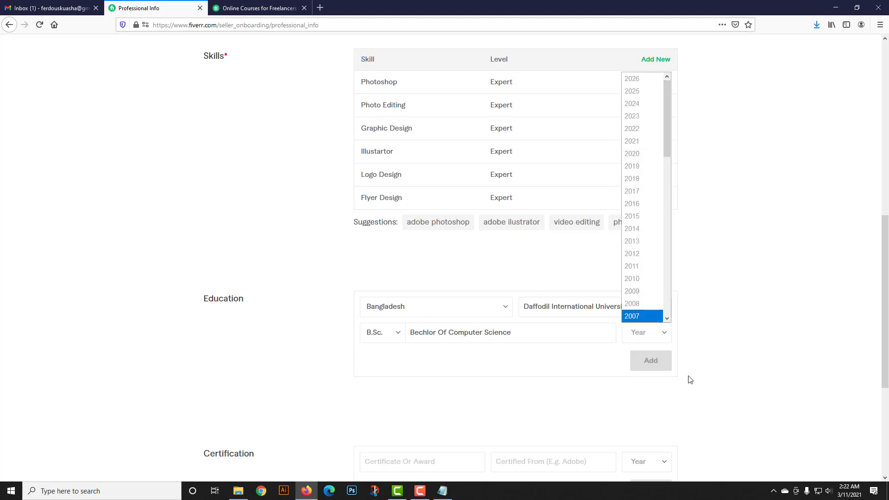
pyautogui.click(636, 352)
pyautogui.click(662, 339)
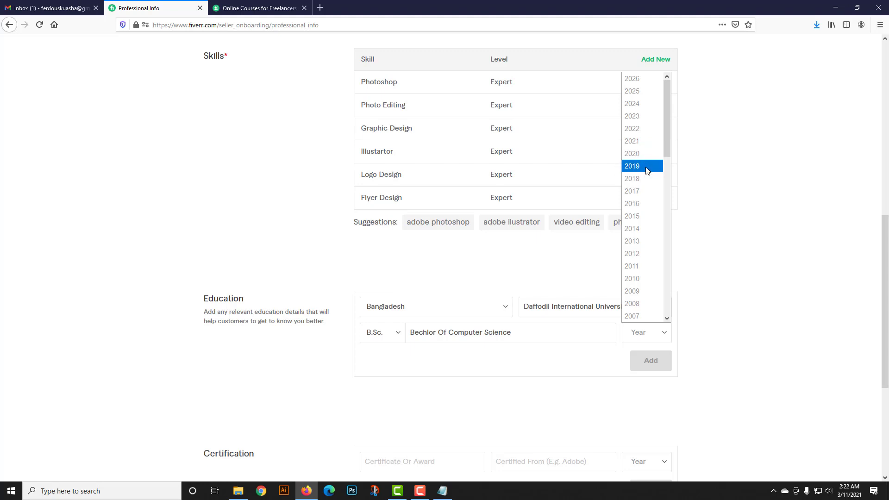
pyautogui.click(731, 157)
pyautogui.click(649, 337)
pyautogui.click(646, 145)
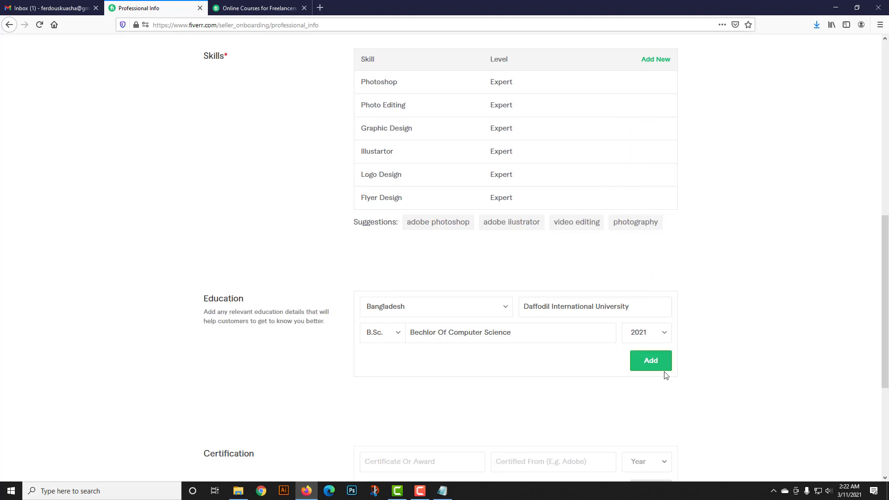
pyautogui.click(651, 361)
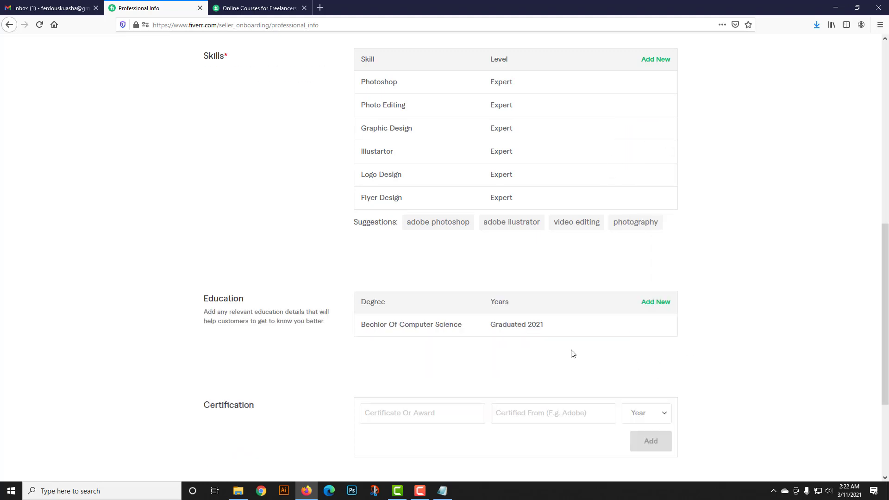
# Step: Add a Graphic Design certificate issued by IT Valley BD, dated 2016
pyautogui.scroll(-2, 546, 353)
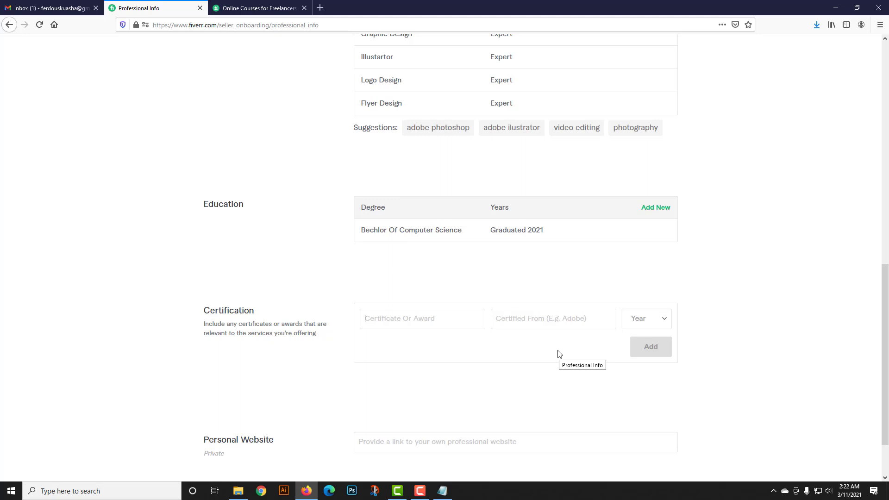
pyautogui.write('GF')
pyautogui.write('aphic Design')
pyautogui.click(529, 319)
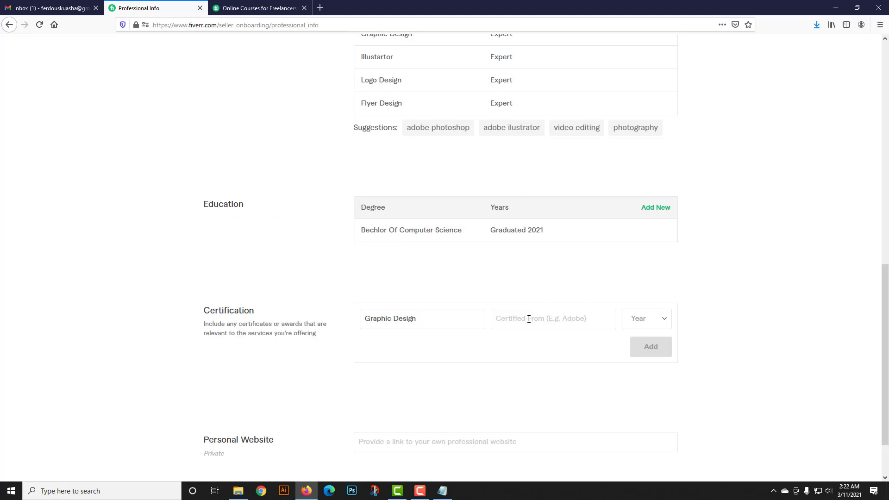
pyautogui.write('IT Valley BD')
pyautogui.click(640, 321)
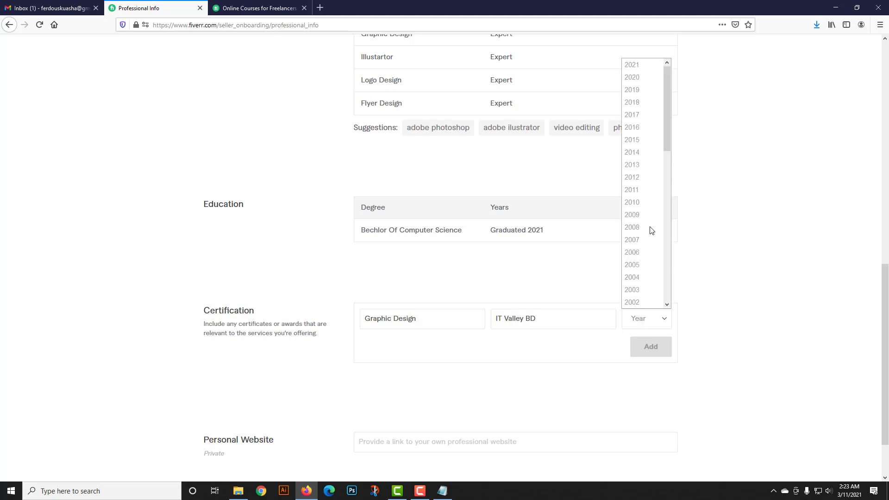
pyautogui.click(645, 102)
pyautogui.click(661, 326)
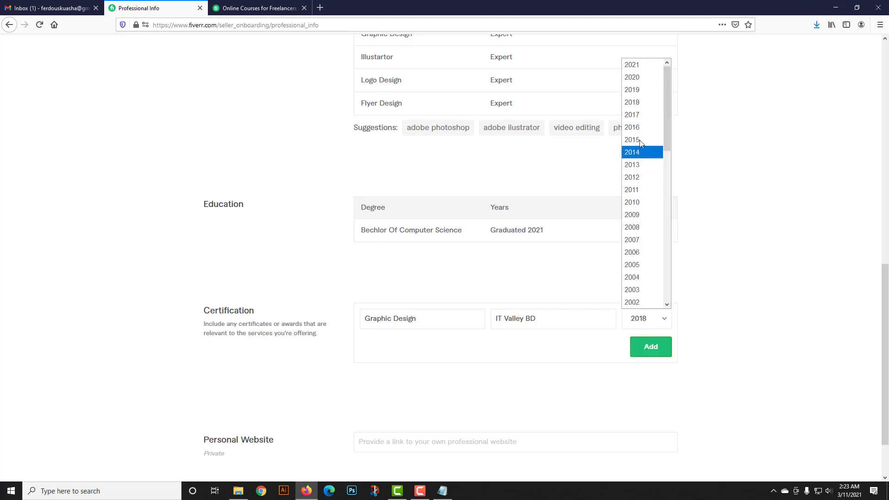
pyautogui.click(645, 130)
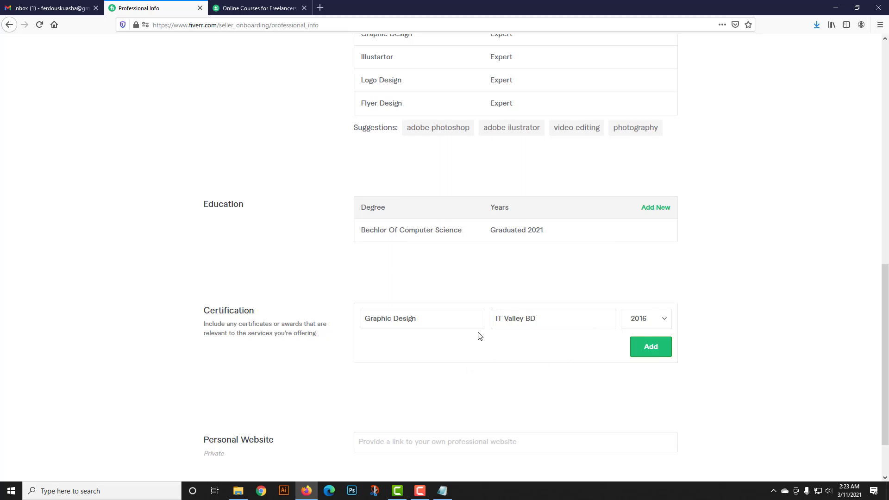
pyautogui.scroll(-1, 609, 367)
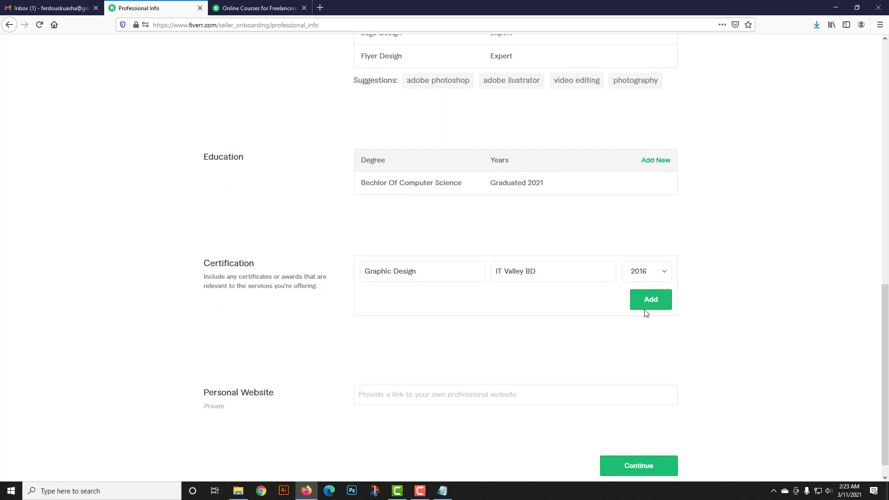
pyautogui.click(644, 307)
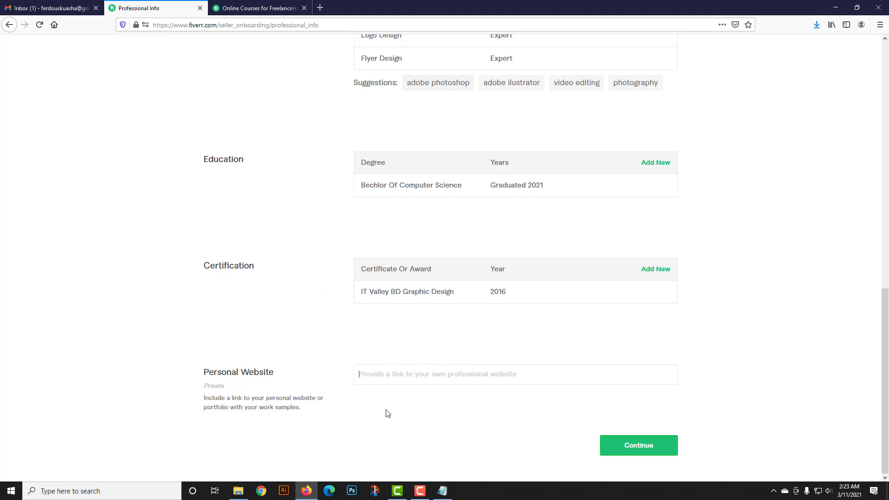
# Step: Continue past Professional Info and Linked Accounts to the Account Security step
pyautogui.click(631, 456)
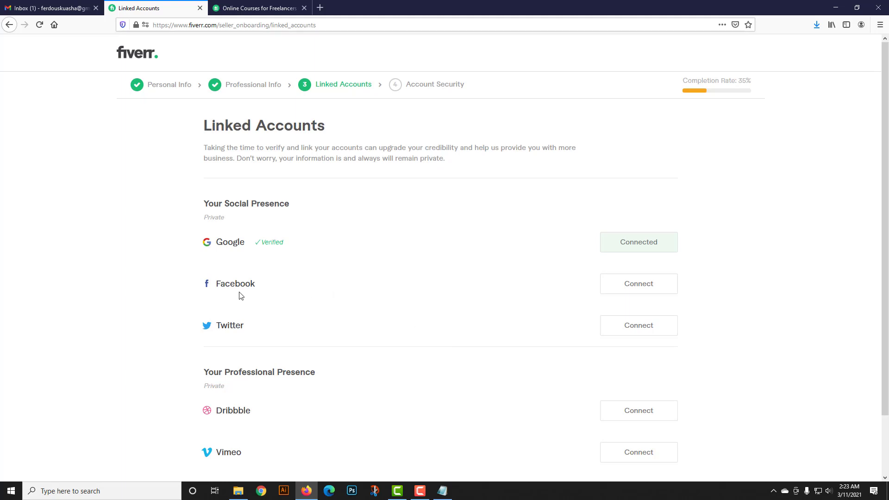
pyautogui.scroll(-1, 244, 394)
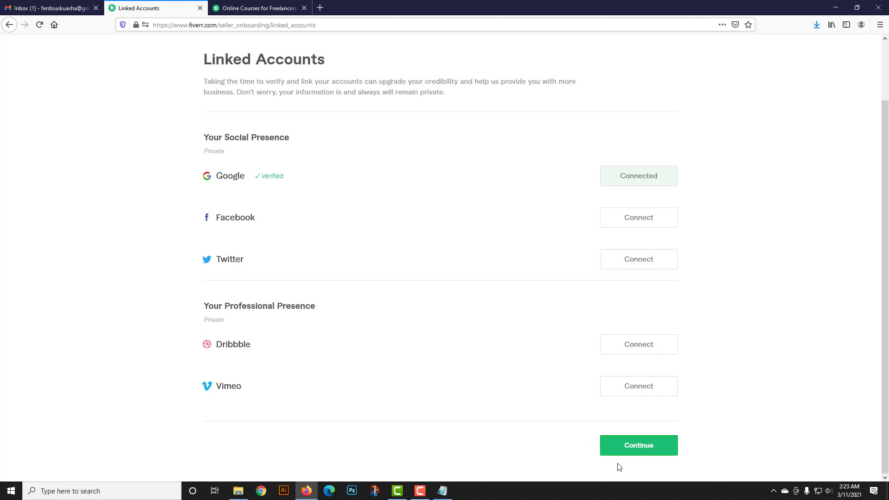
pyautogui.click(648, 459)
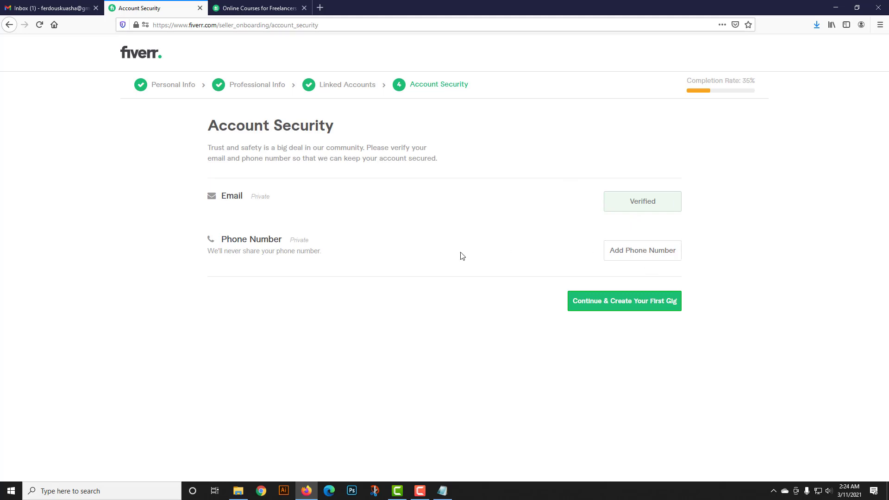
# Step: Verify the phone number by entering and submitting the SMS code
pyautogui.click(630, 258)
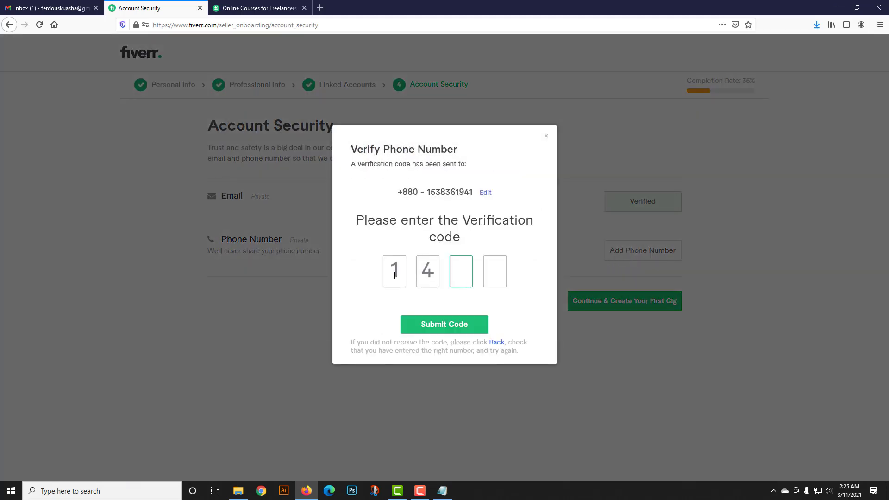
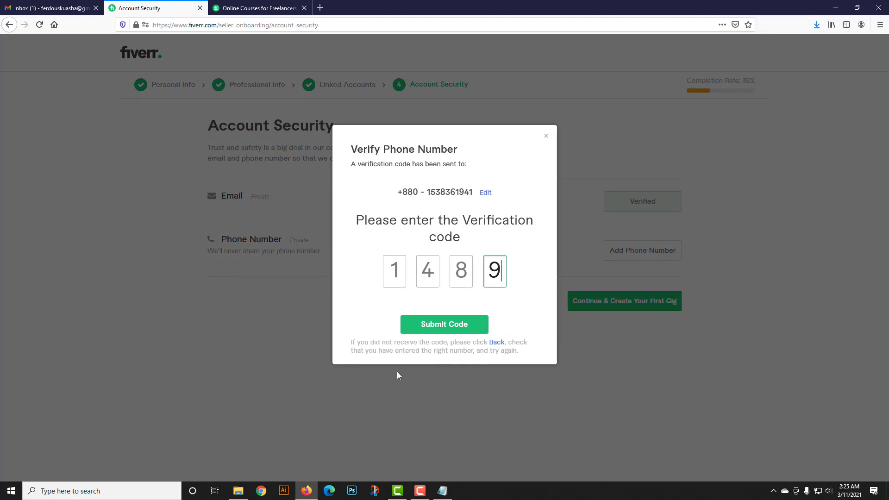
pyautogui.click(432, 330)
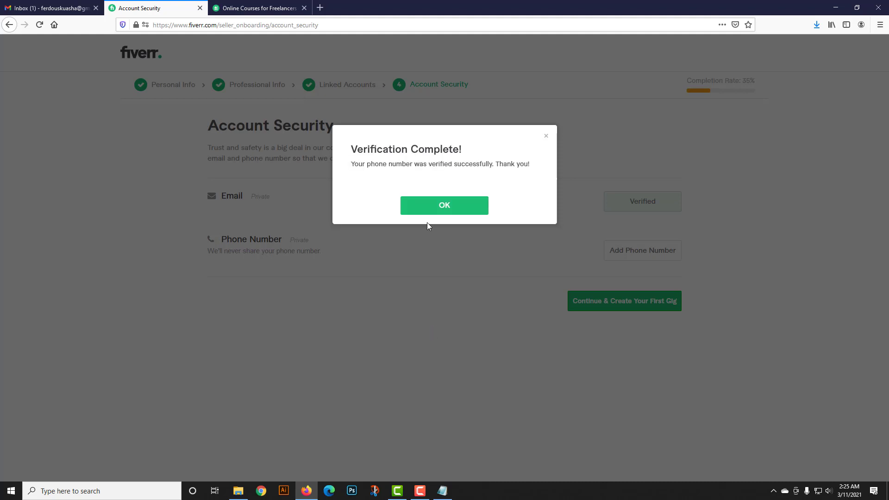
# Step: Answer the 'What was the name of your first pet?' security question and submit it
pyautogui.click(440, 213)
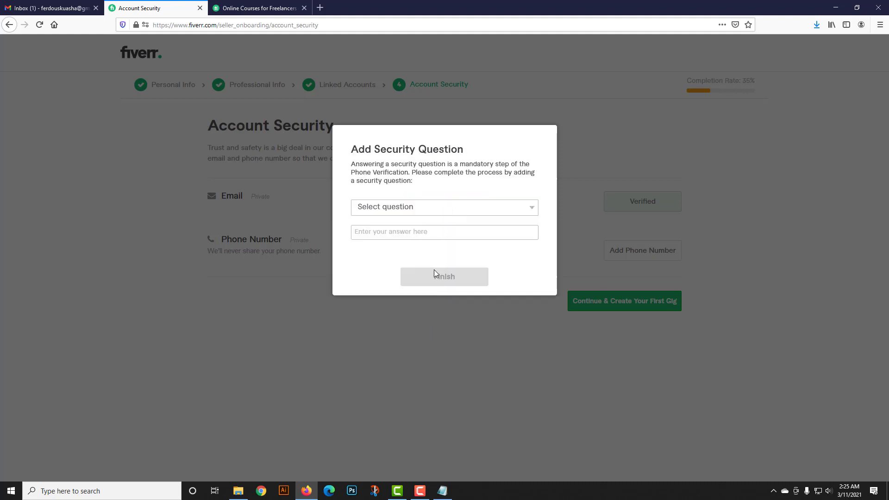
pyautogui.click(433, 214)
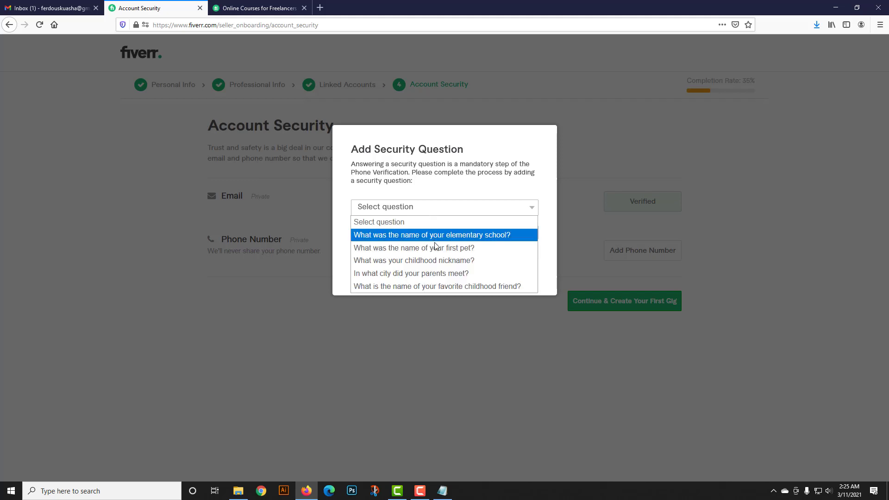
pyautogui.click(434, 248)
pyautogui.click(429, 230)
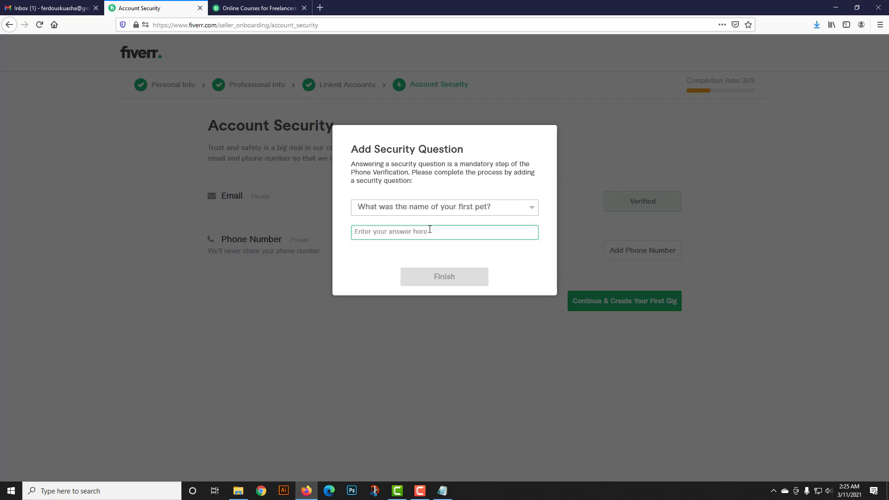
pyautogui.click(461, 207)
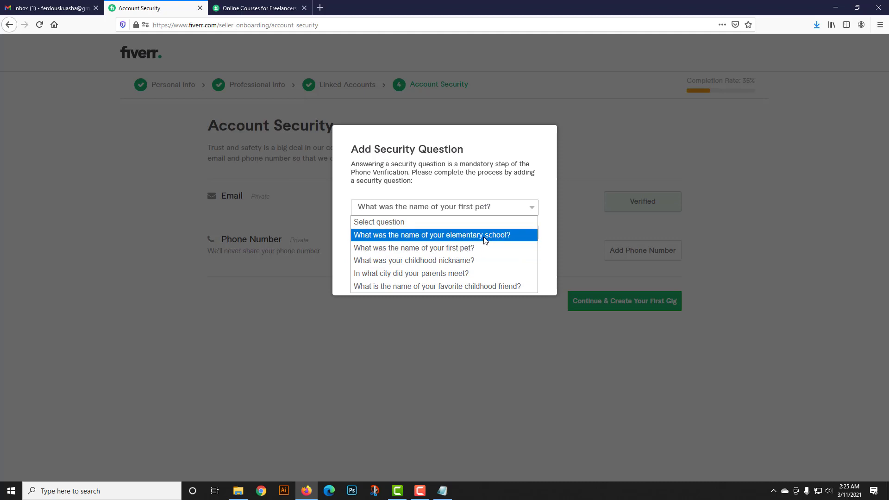
pyautogui.click(486, 251)
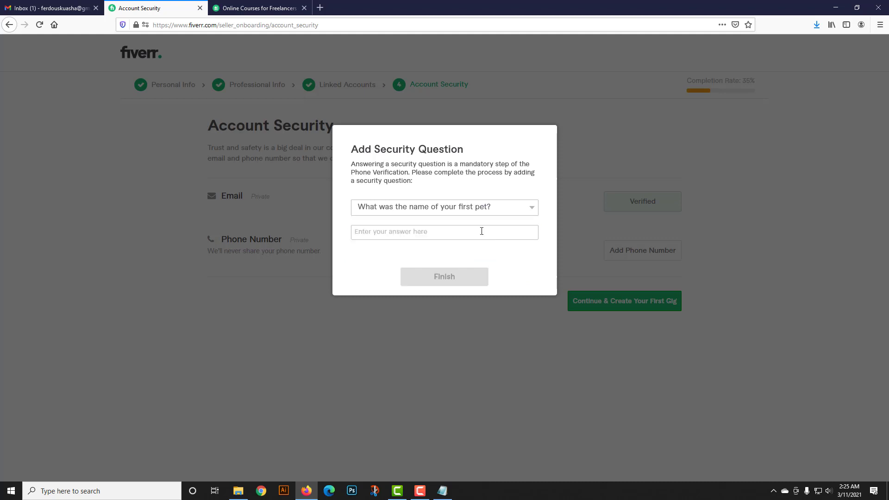
pyautogui.click(482, 232)
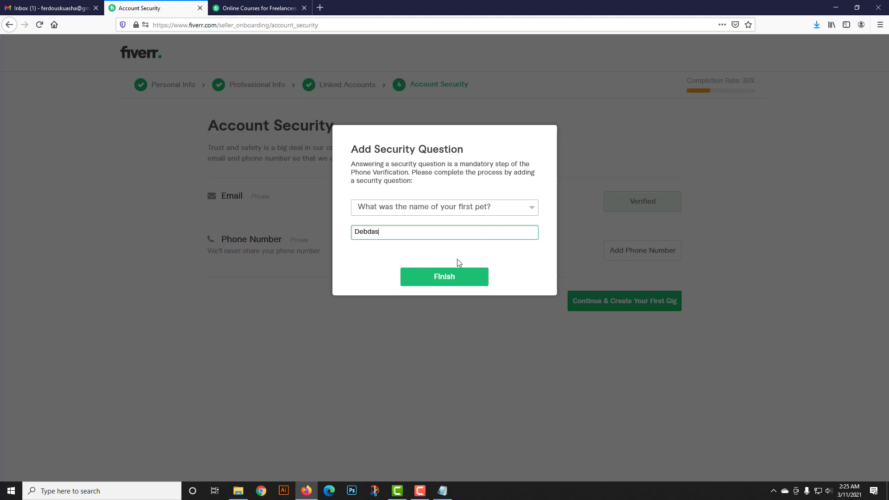
pyautogui.click(453, 279)
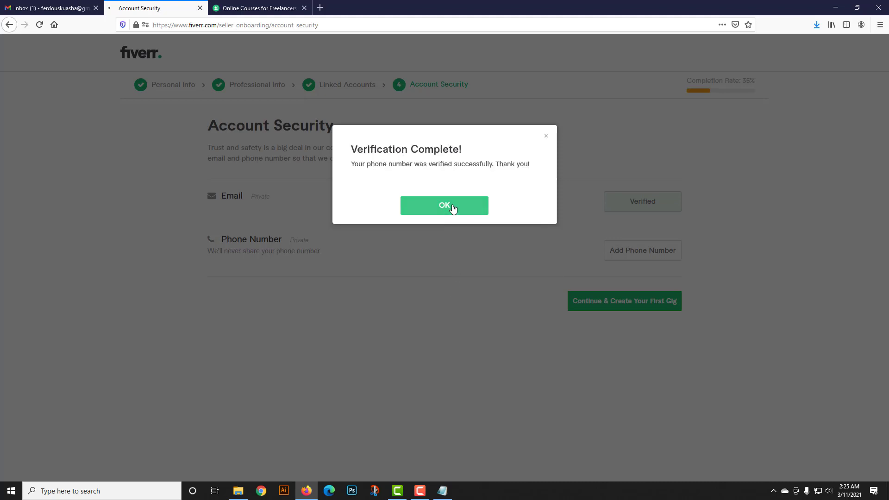
pyautogui.click(453, 209)
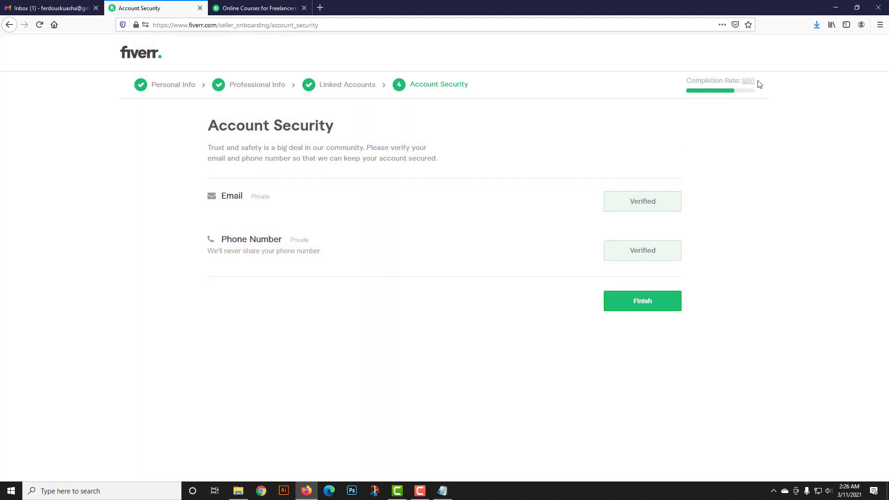
# Step: Finish Account Security and close the All Done! dialog to reach gig creation
pyautogui.click(666, 306)
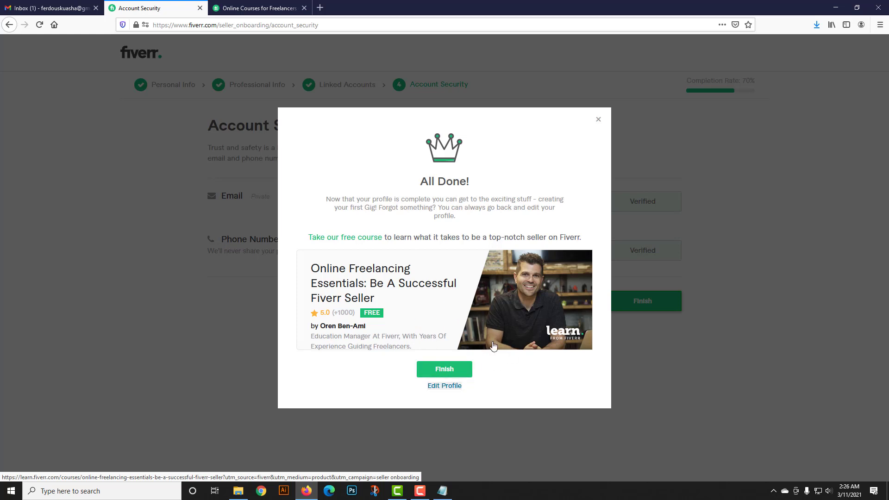
pyautogui.click(445, 374)
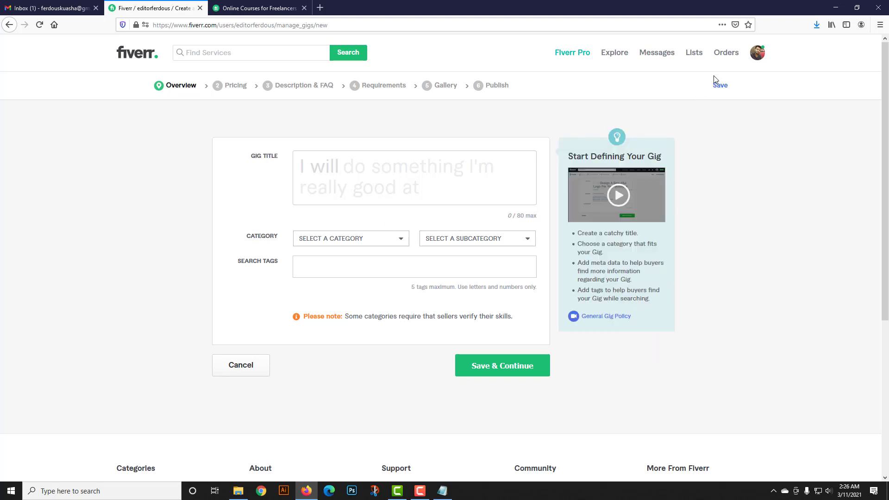
# Step: Open your own profile from the avatar menu and review its skills, education and certification
pyautogui.click(757, 61)
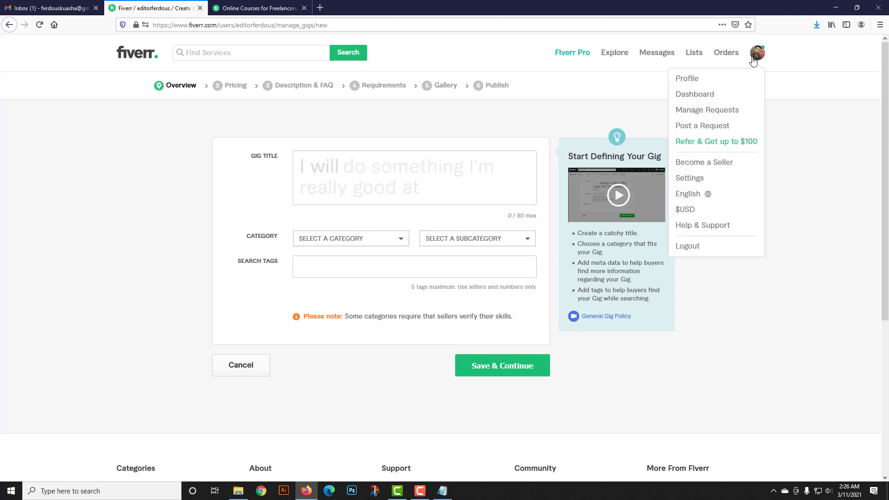
pyautogui.click(690, 80)
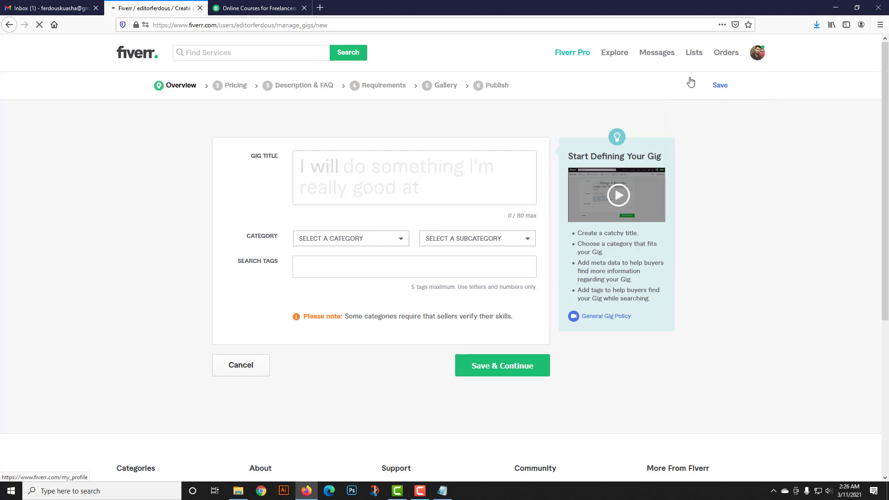
pyautogui.moveTo(690, 82)
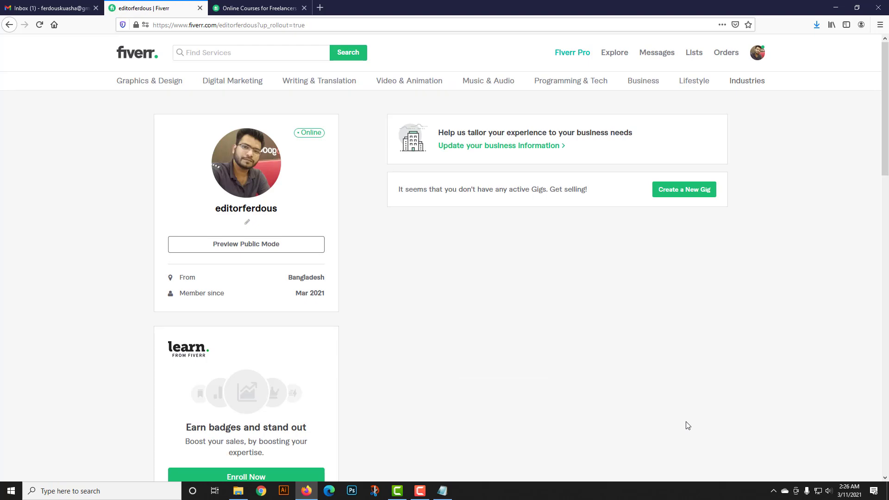
pyautogui.scroll(-8, 687, 425)
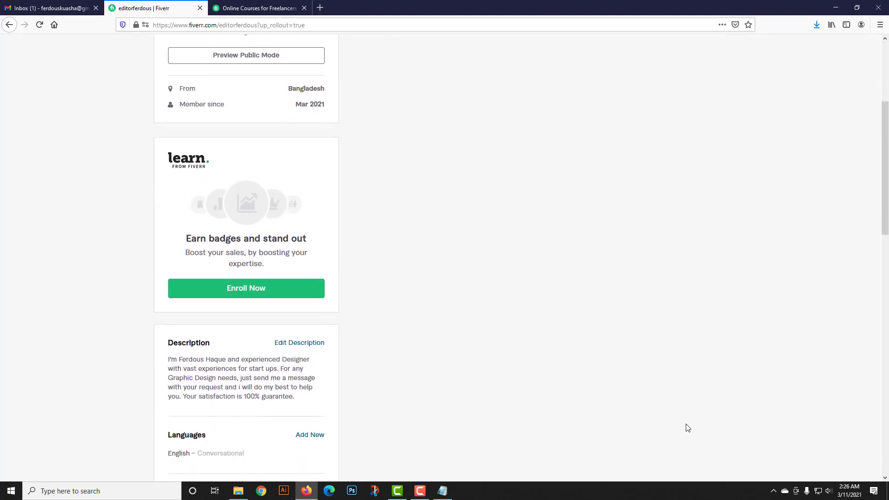
pyautogui.scroll(-2, 688, 430)
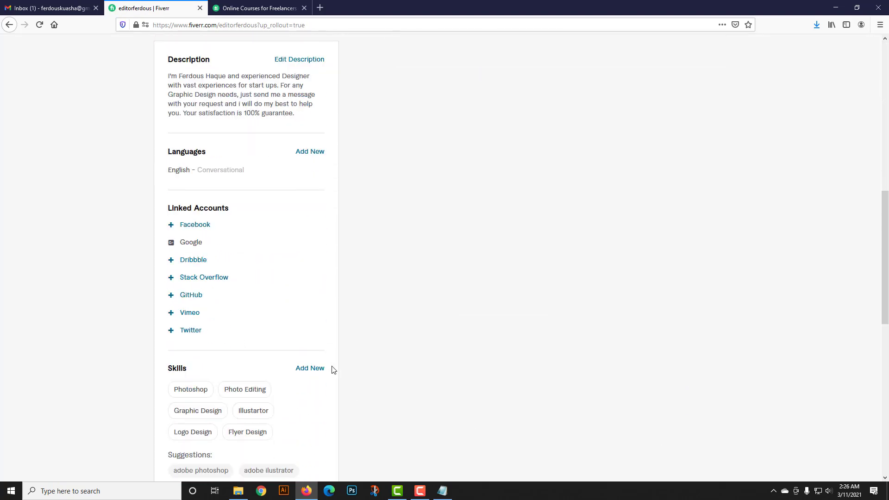
pyautogui.scroll(-3, 212, 366)
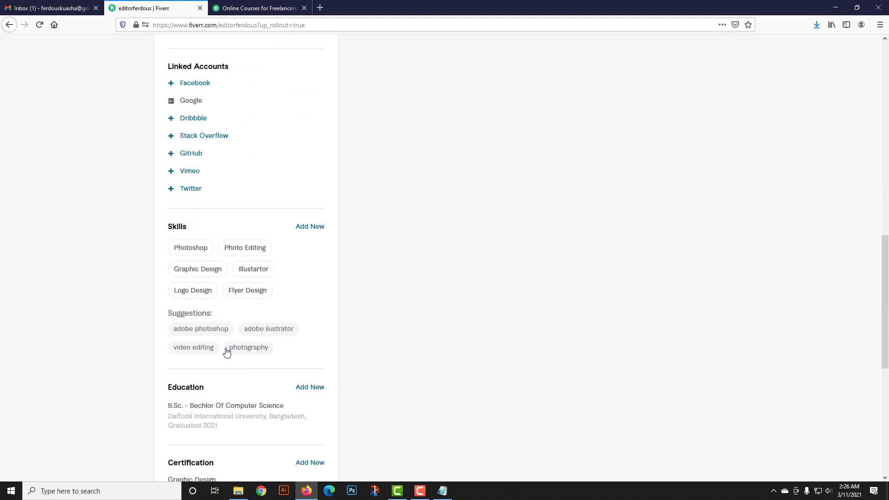
pyautogui.scroll(3, 220, 351)
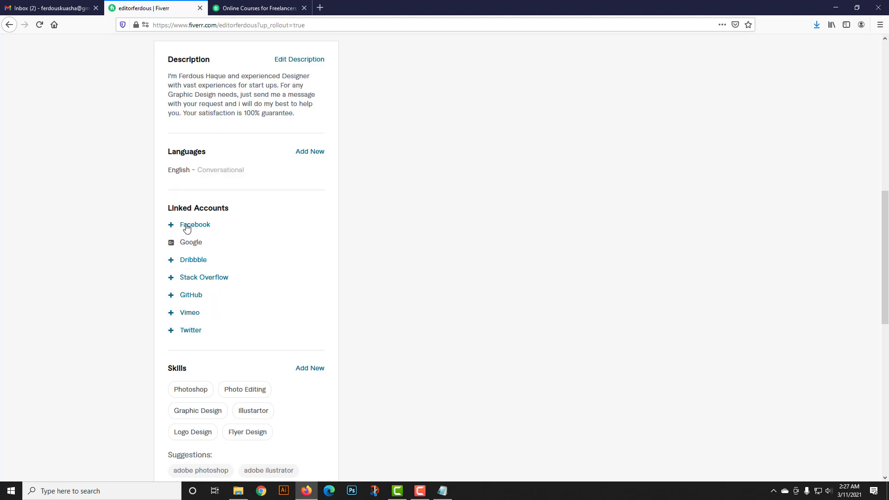
pyautogui.scroll(-1, 199, 293)
pyautogui.scroll(-2, 212, 323)
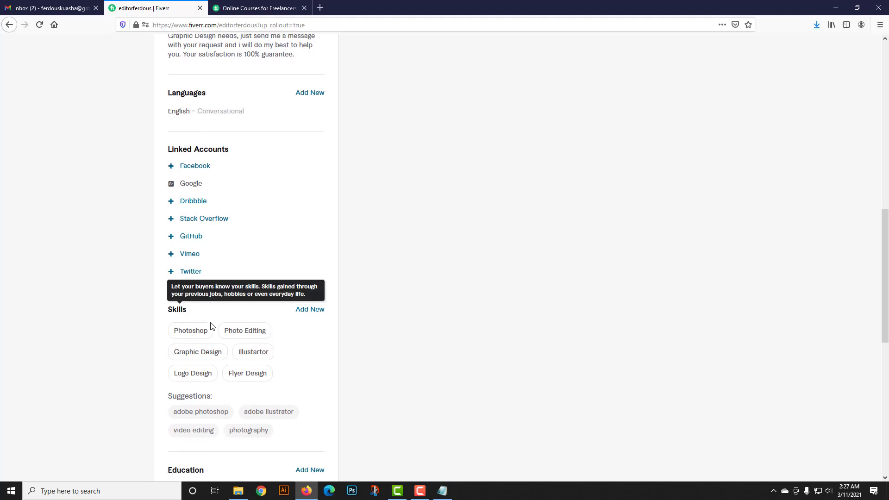
pyautogui.scroll(15, 183, 222)
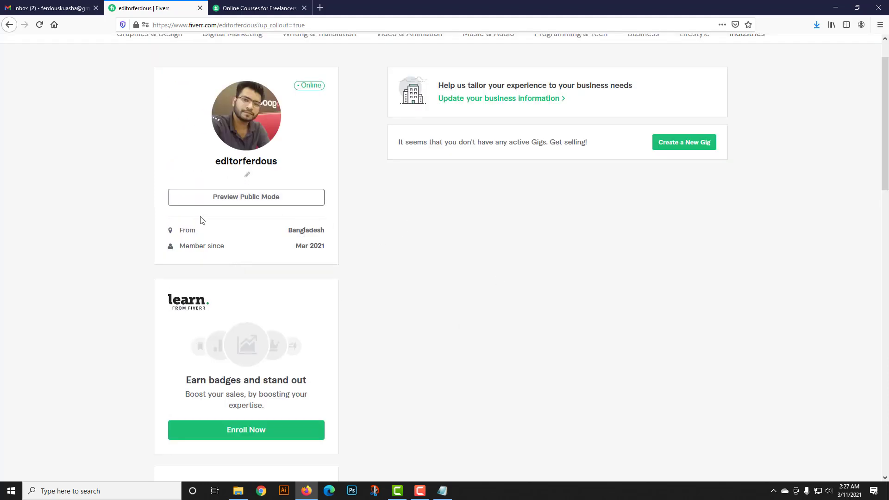
# Step: Enter 'Professional Graphic designer' as the one-line profile tagline and save it
pyautogui.click(247, 175)
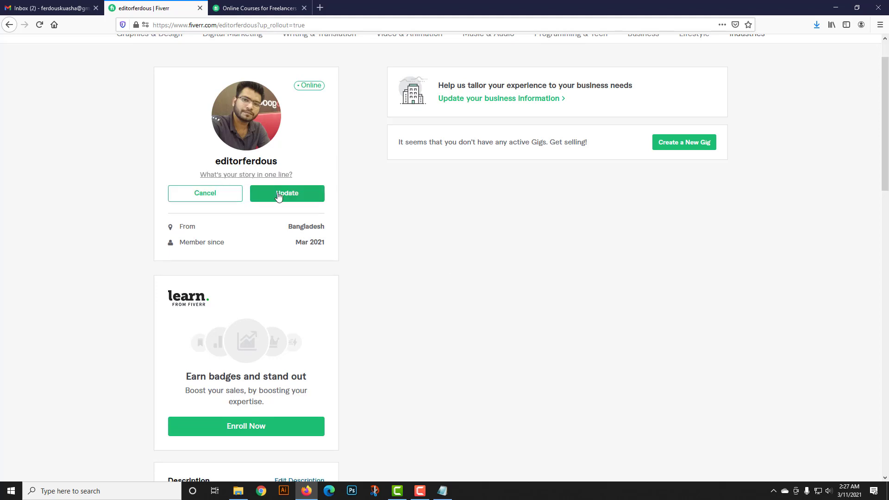
pyautogui.scroll(-3, 278, 203)
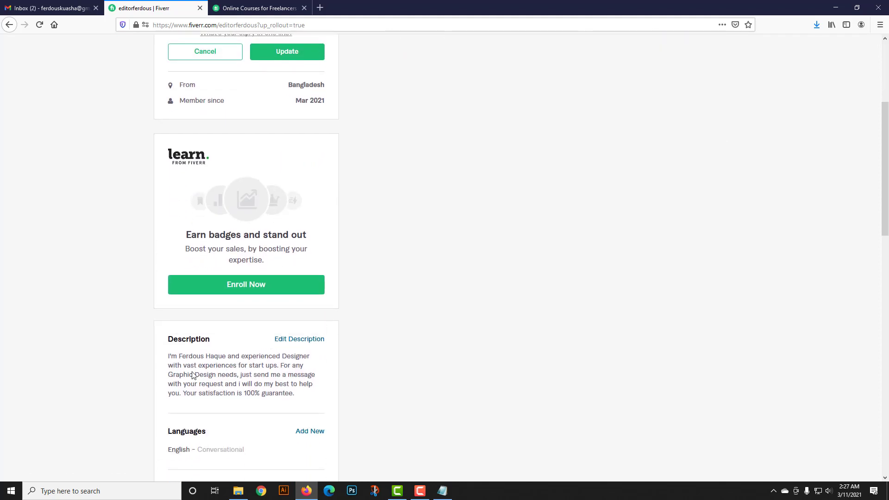
pyautogui.moveTo(281, 359); pyautogui.dragTo(303, 357)
pyautogui.scroll(5, 264, 350)
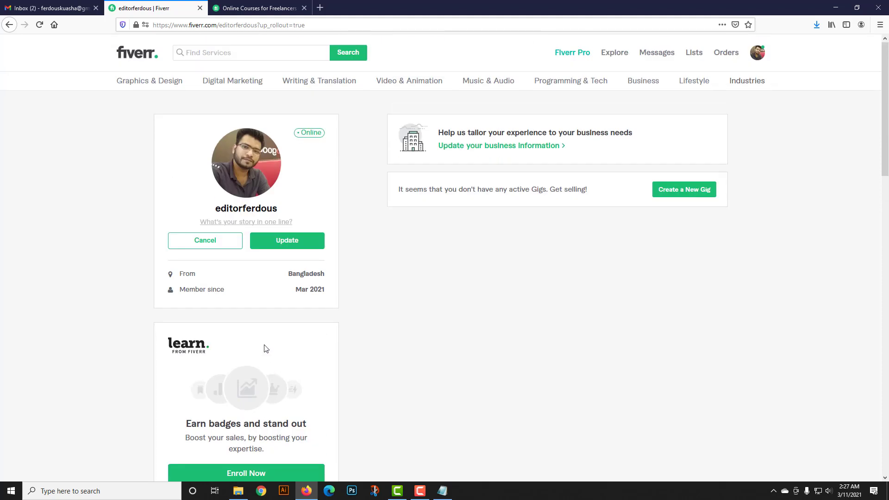
pyautogui.click(237, 223)
pyautogui.write('Profes')
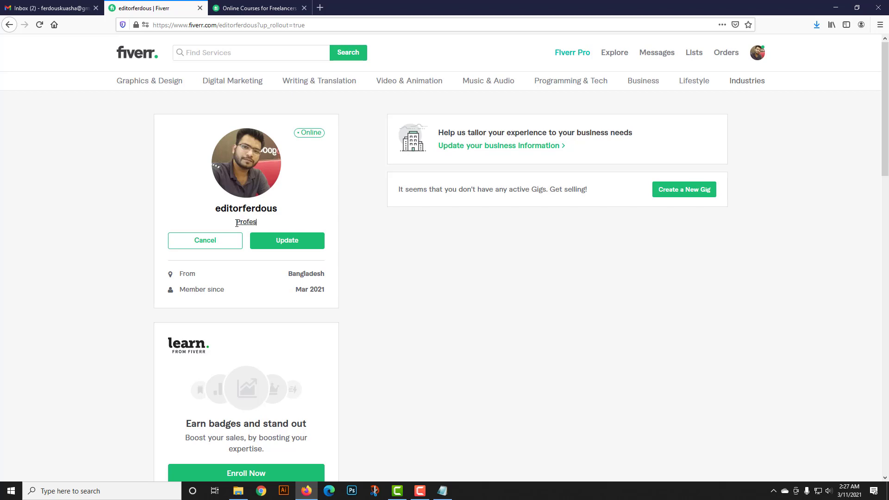
pyautogui.write('sional Graphic designer')
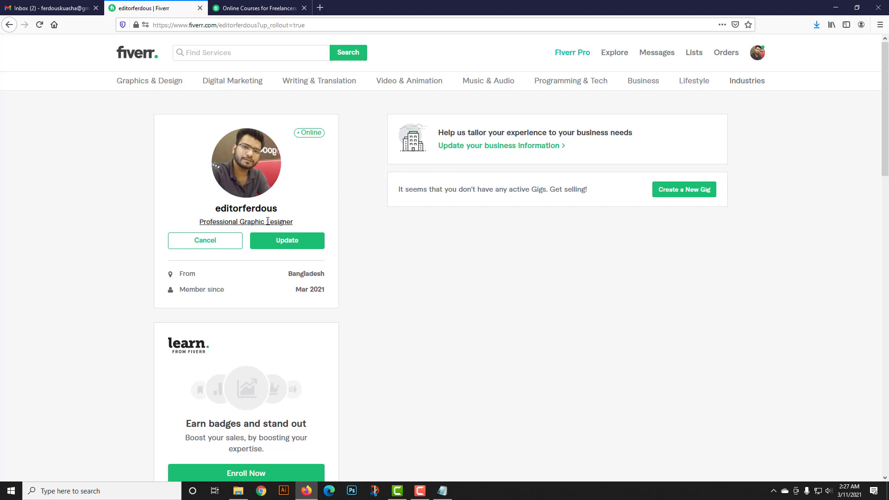
pyautogui.click(322, 240)
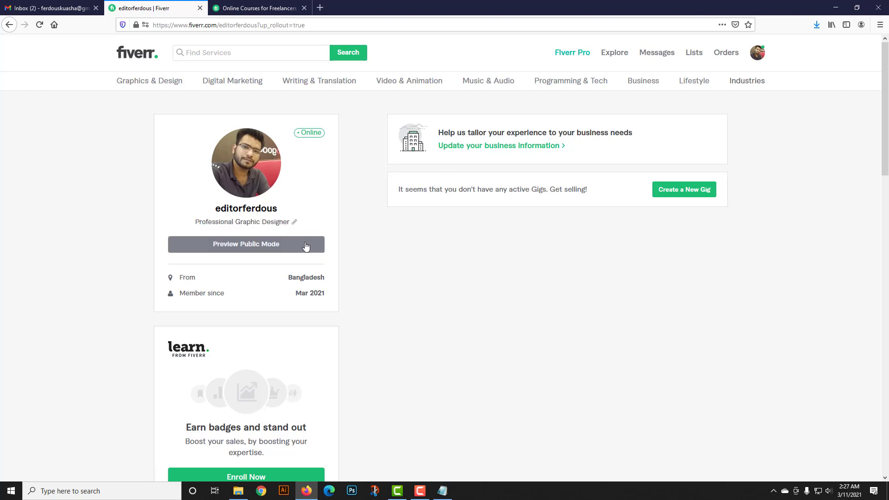
# Step: Preview the profile in public mode and scroll through it as buyers see it
pyautogui.click(273, 250)
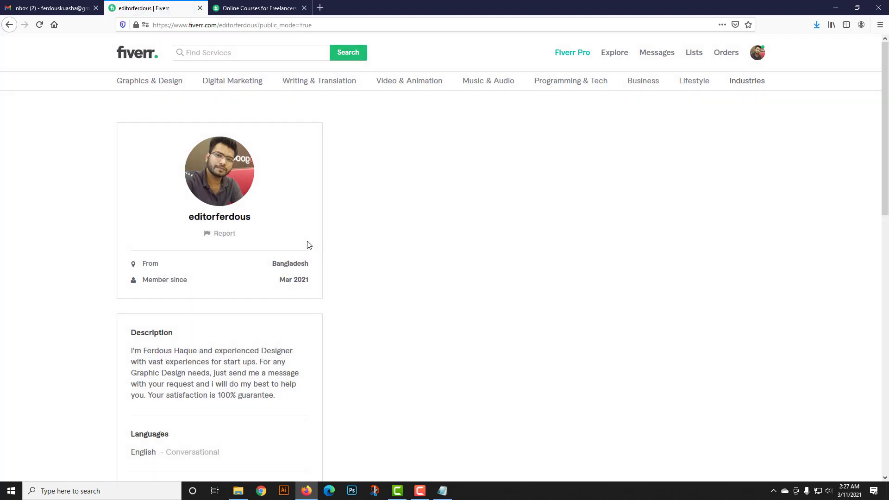
pyautogui.scroll(-5, 330, 294)
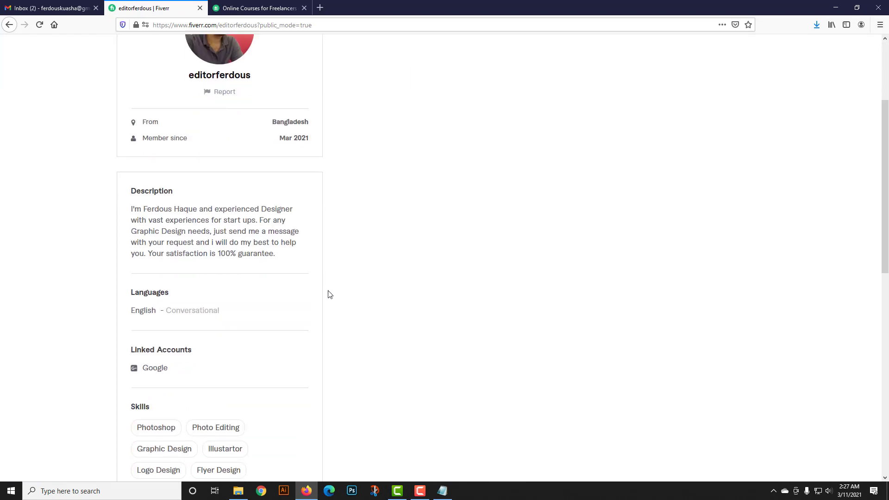
pyautogui.scroll(-6, 330, 295)
pyautogui.scroll(11, 329, 296)
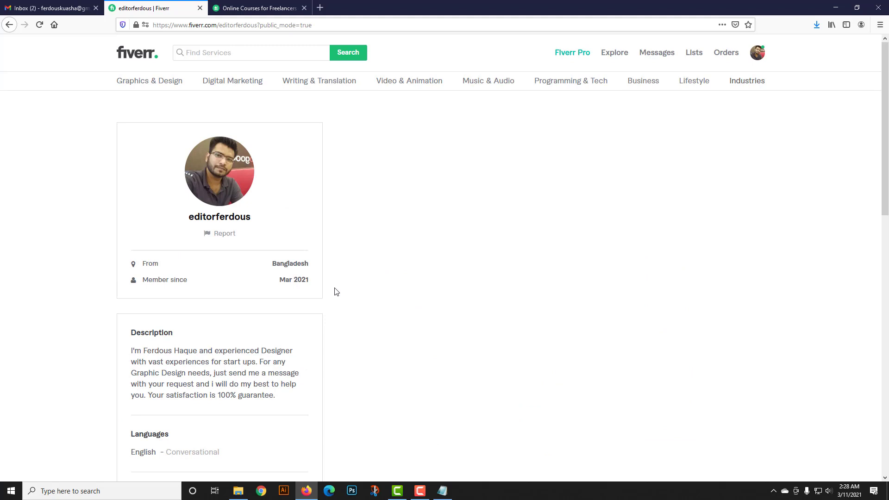
pyautogui.click(761, 57)
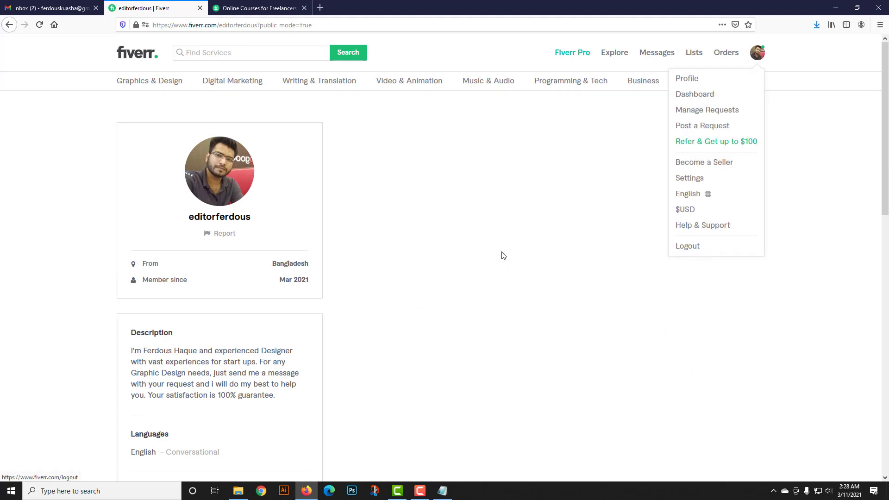
pyautogui.click(499, 143)
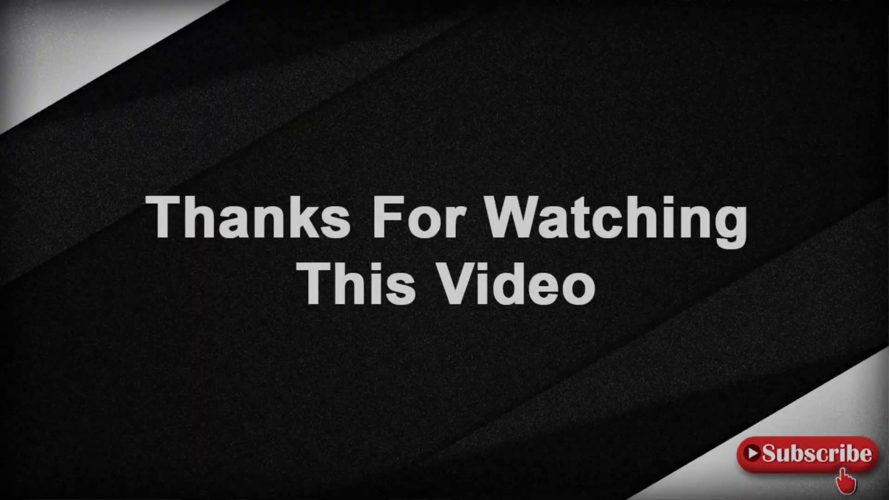